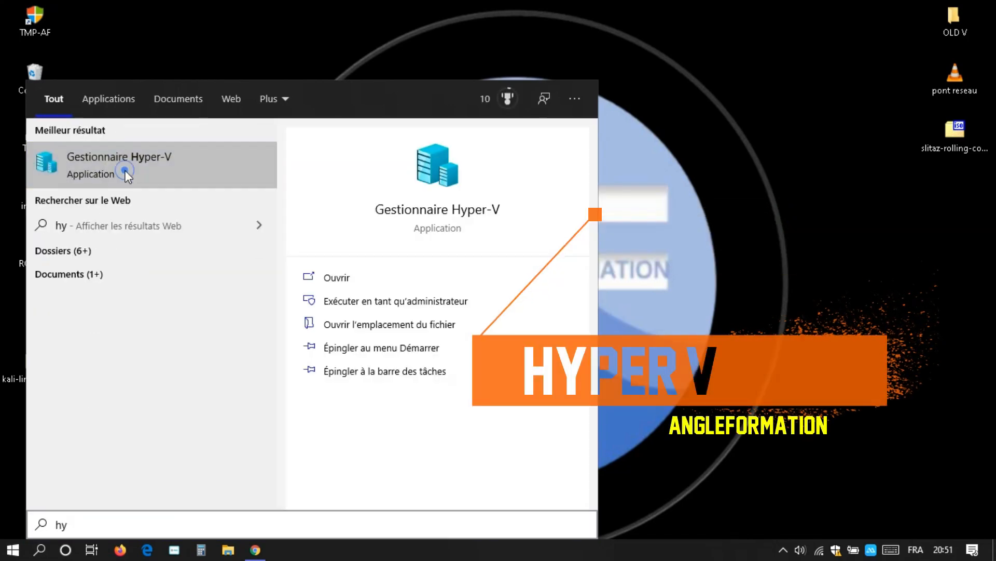
# Step: In Hyper-V Manager, start a new virtual machine named 'kali', stored in a custom location
pyautogui.click(126, 170)
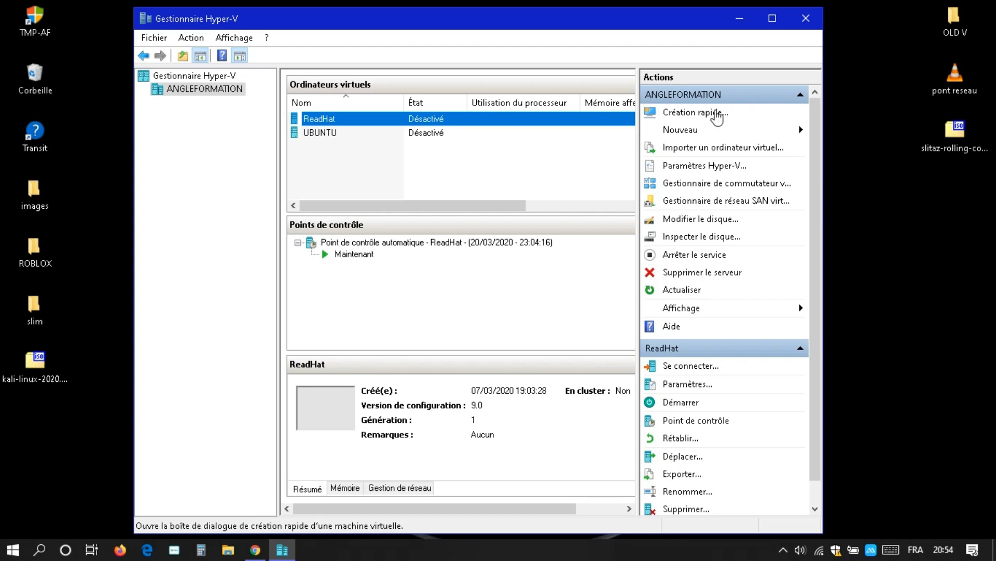
pyautogui.click(701, 132)
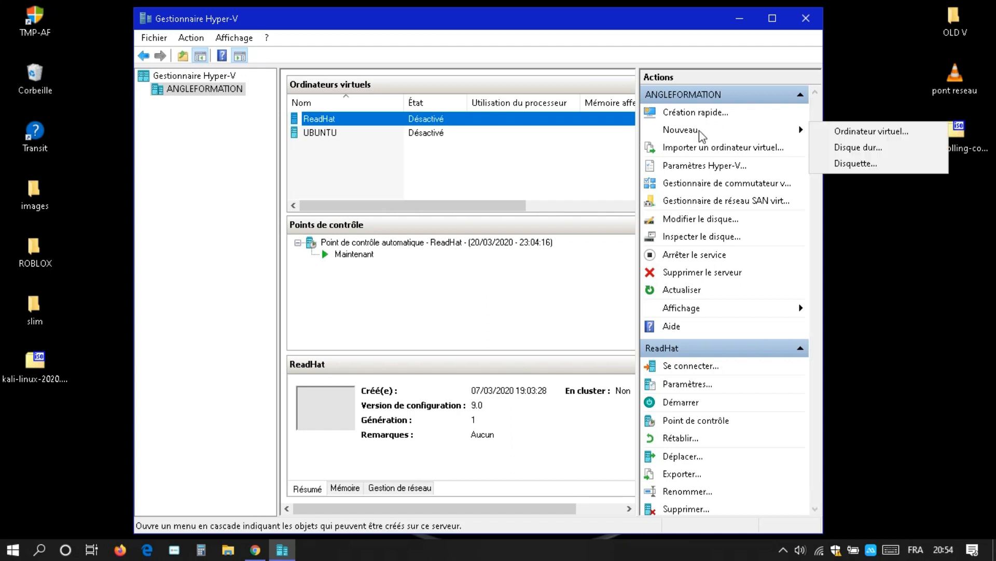
pyautogui.click(876, 136)
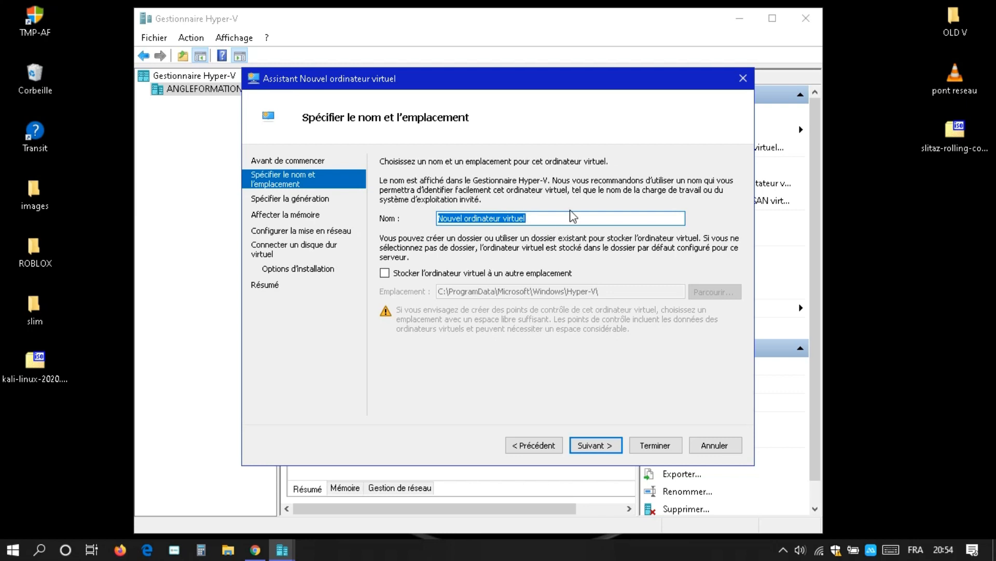
pyautogui.write('kali')
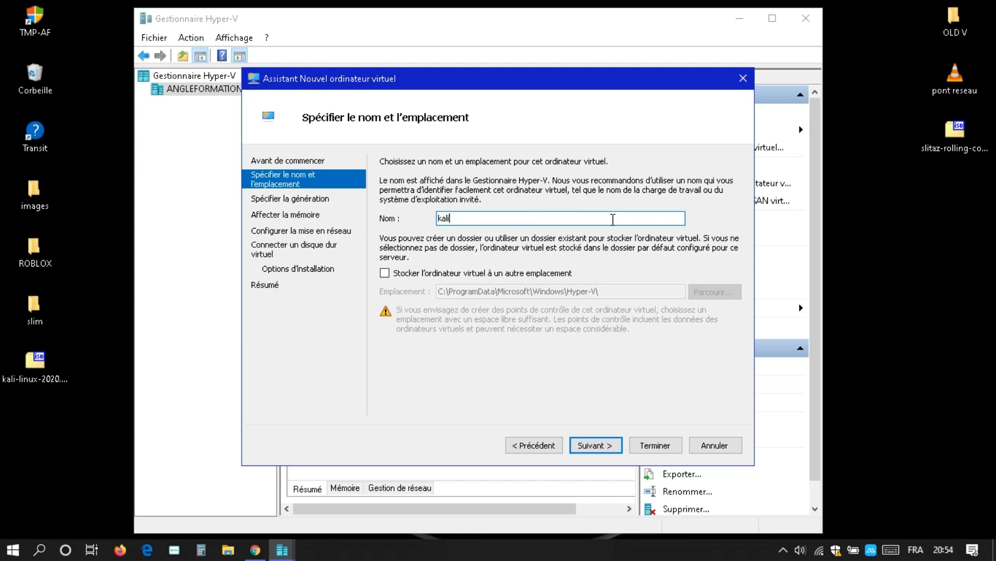
pyautogui.click(439, 274)
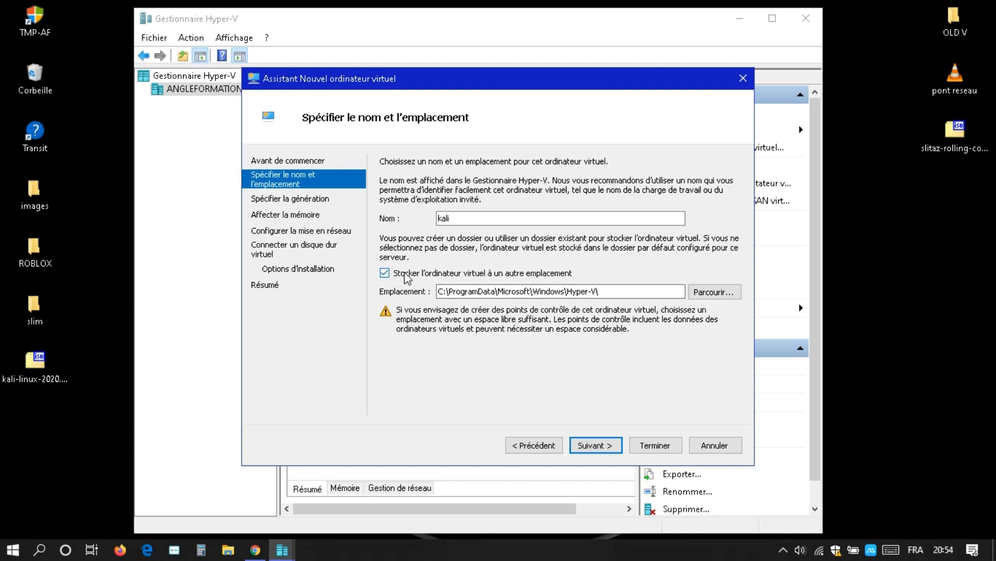
pyautogui.click(595, 446)
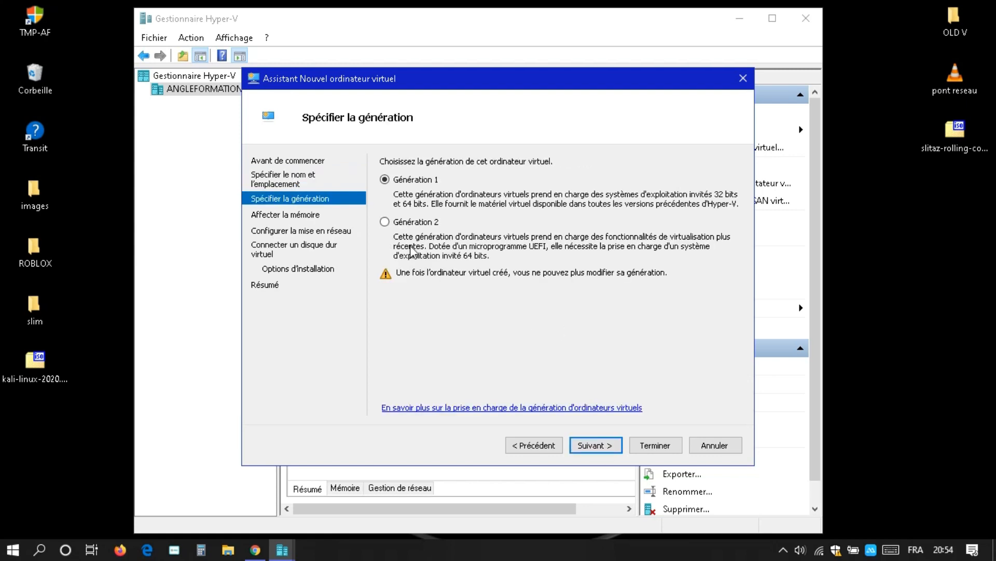
# Step: Keep Generation 1, 1024 Mo memory, no network connection and the new kali.vhdx disk
pyautogui.click(421, 227)
pyautogui.click(418, 180)
pyautogui.click(609, 447)
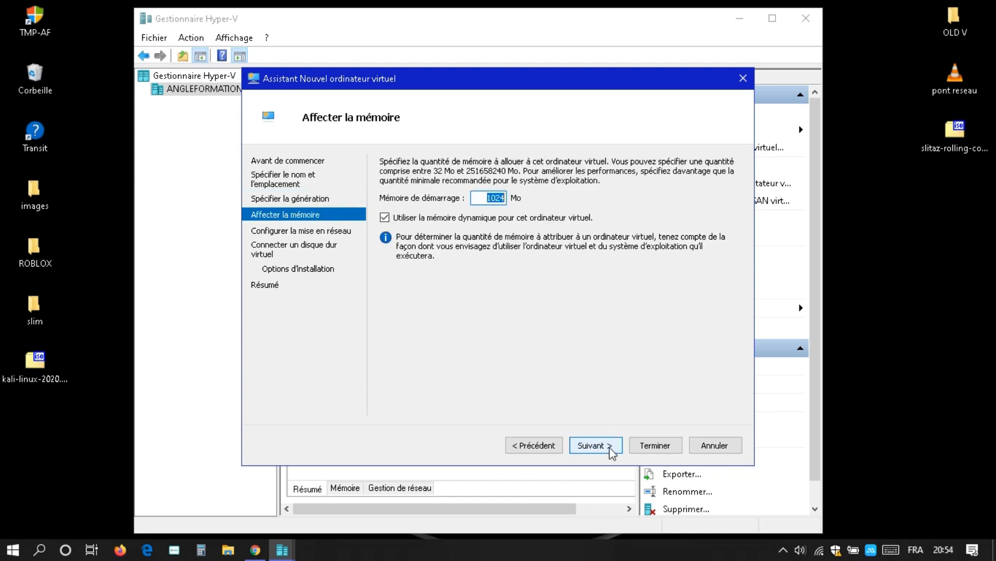
pyautogui.click(609, 447)
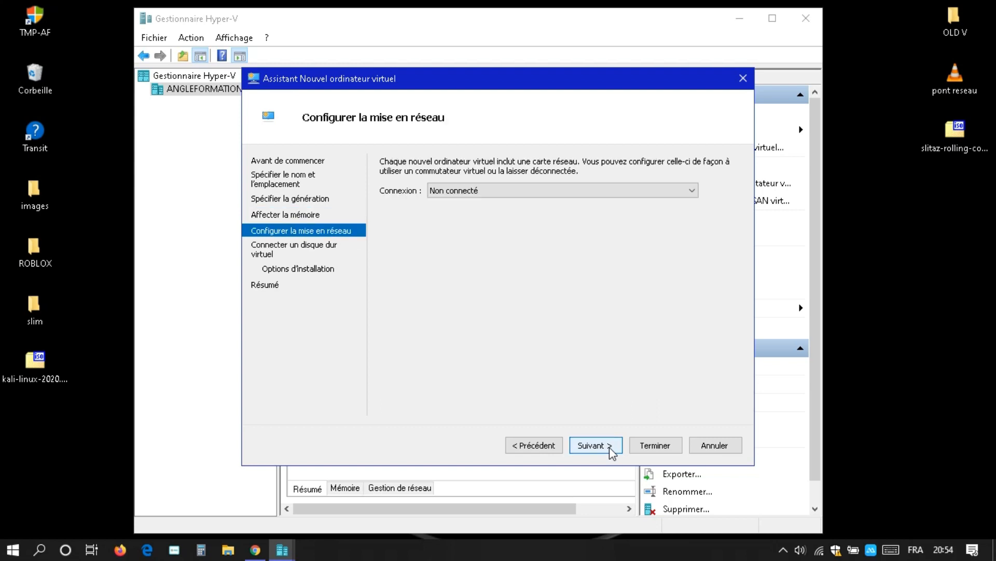
pyautogui.click(609, 447)
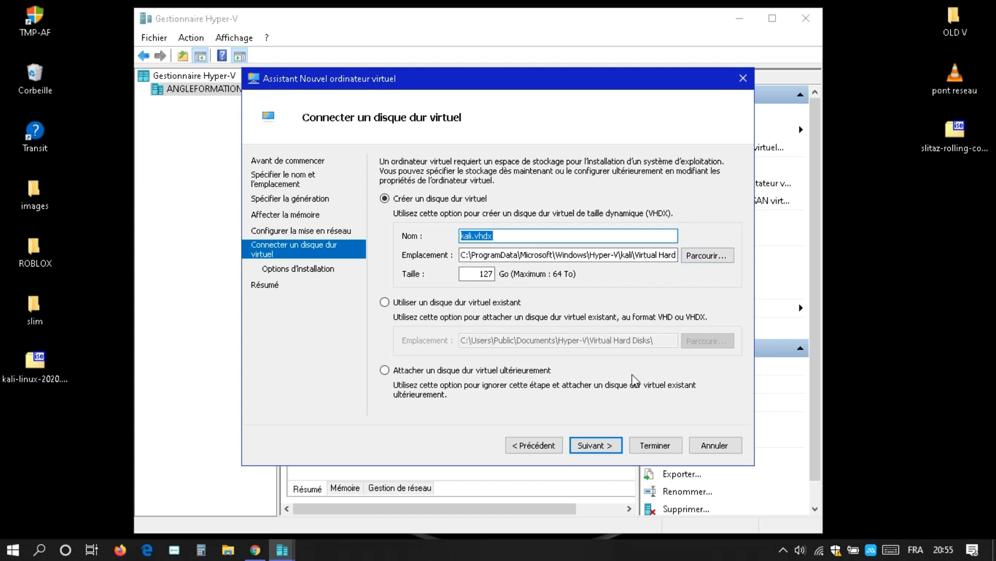
pyautogui.click(601, 446)
# Step: Set the Kali Linux ISO from the Desktop as boot media and create the VM
pyautogui.click(497, 208)
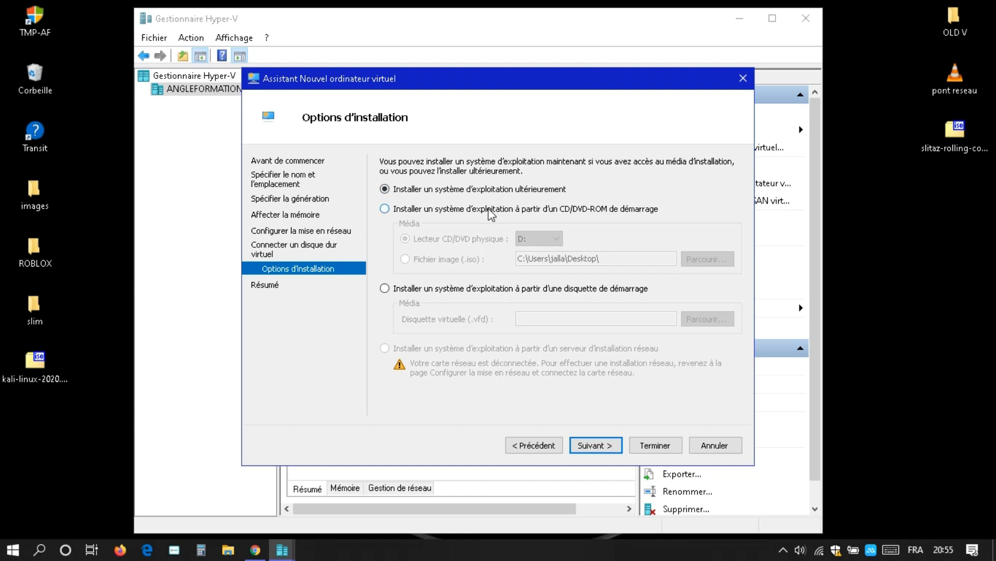
pyautogui.click(445, 264)
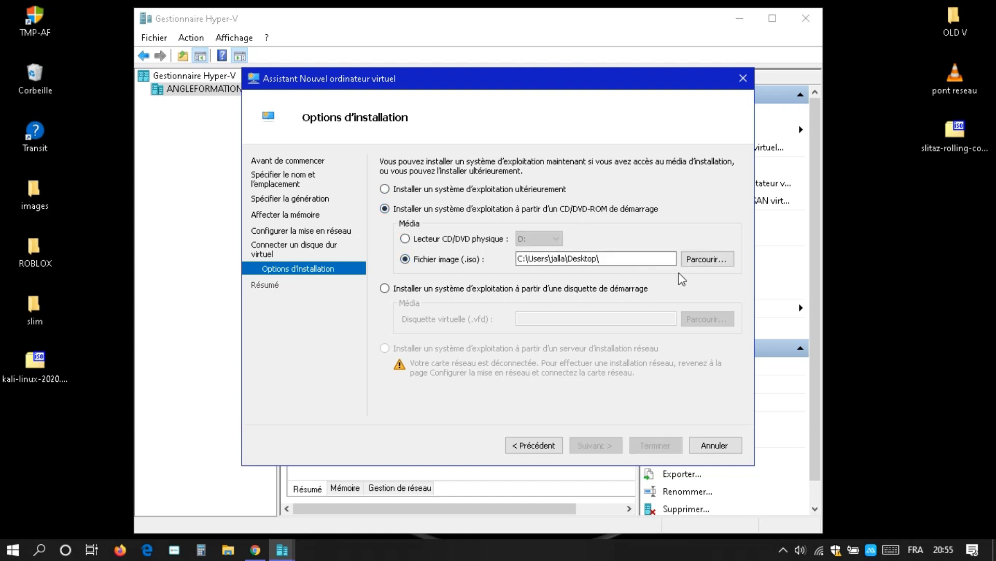
pyautogui.click(712, 258)
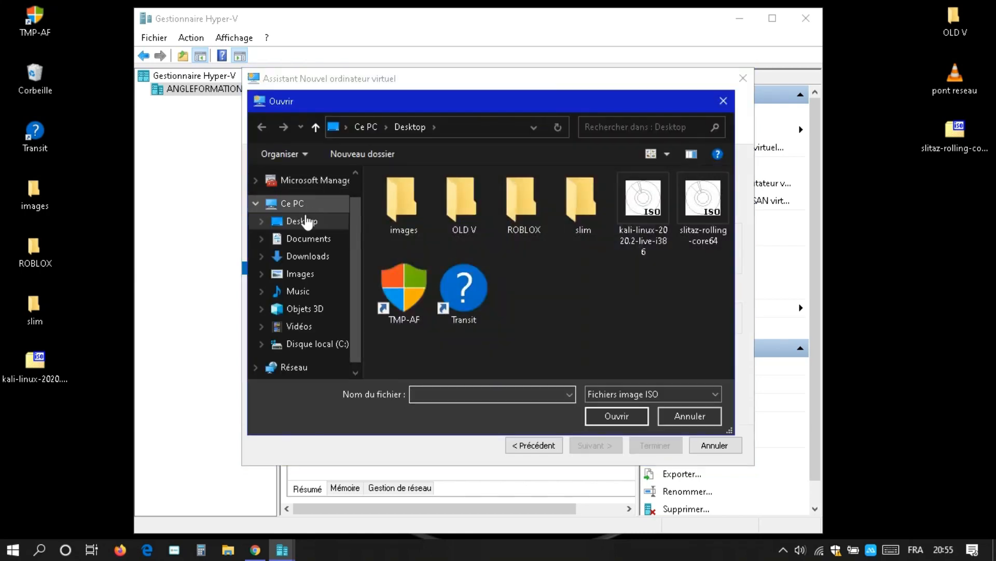
pyautogui.click(302, 221)
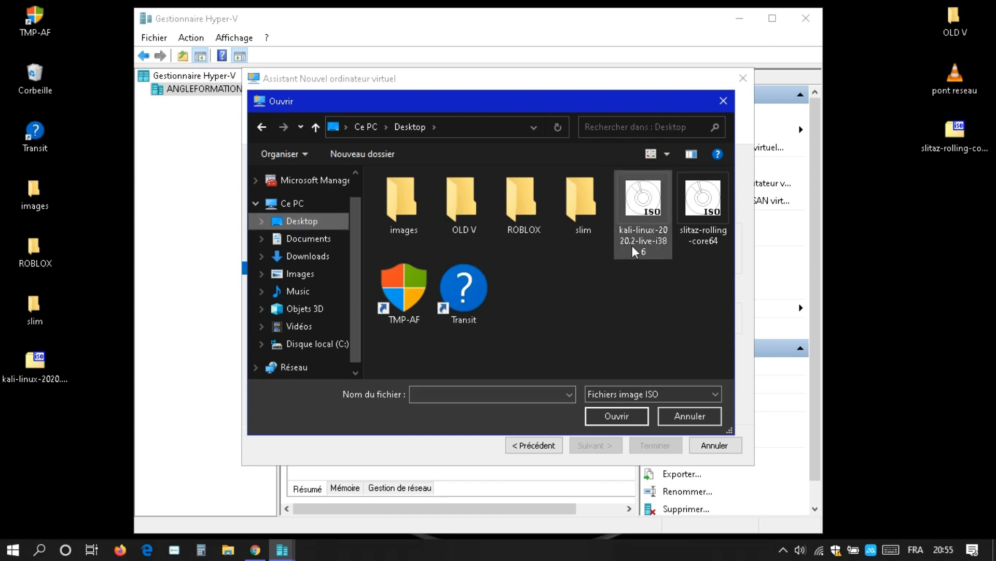
pyautogui.doubleClick(638, 218)
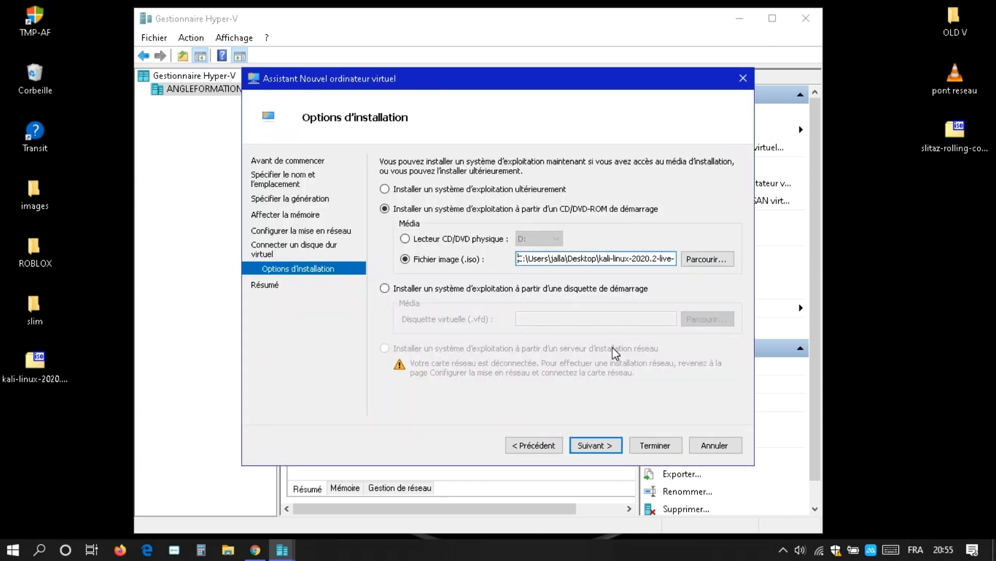
pyautogui.click(607, 447)
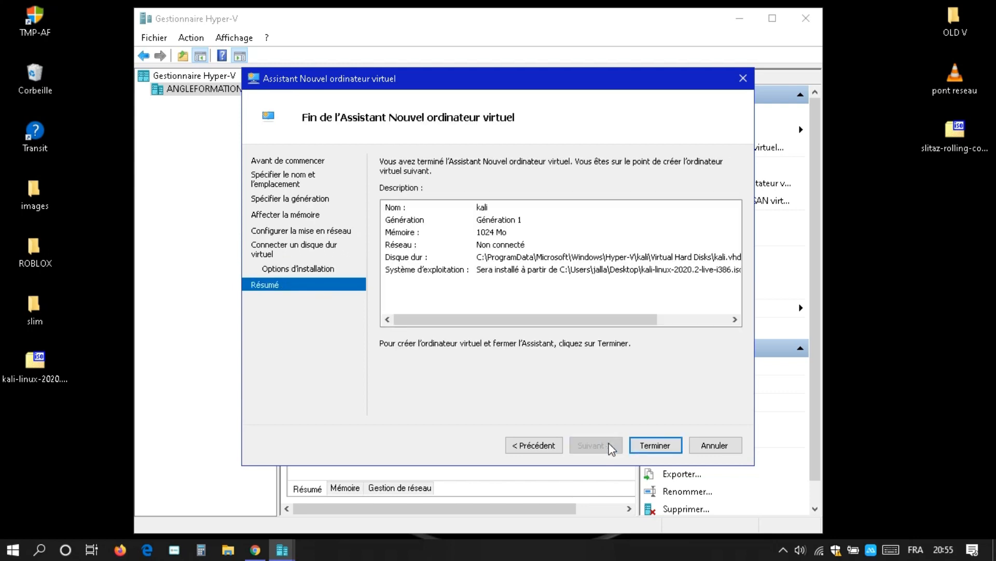
pyautogui.click(655, 445)
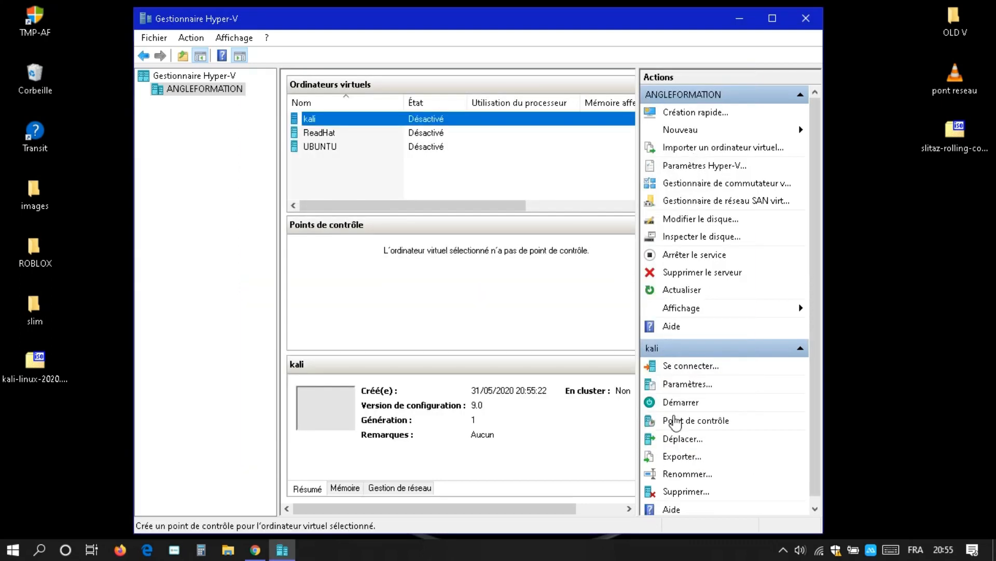
# Step: Start the kali VM and open its console connection in full screen
pyautogui.click(680, 403)
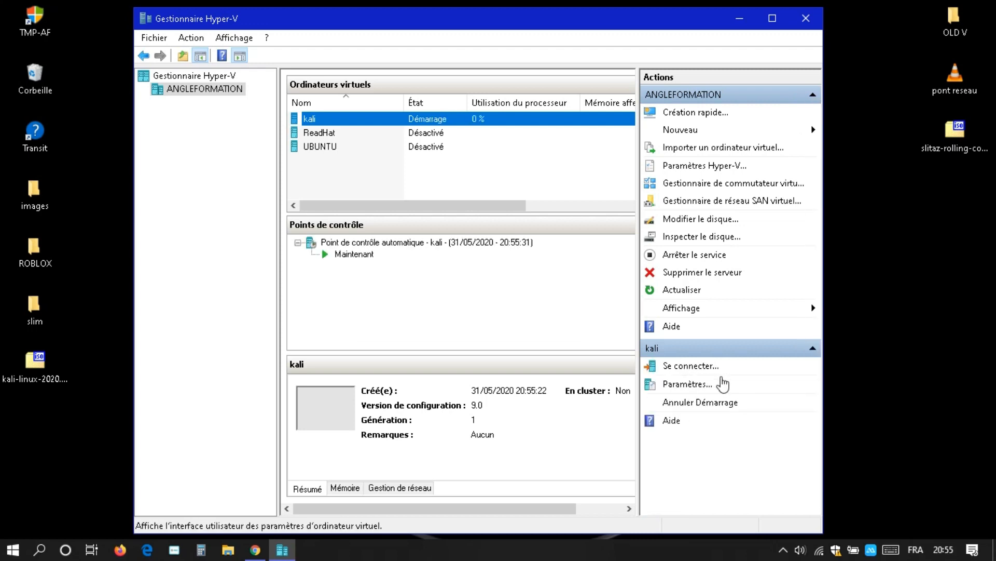
pyautogui.click(699, 367)
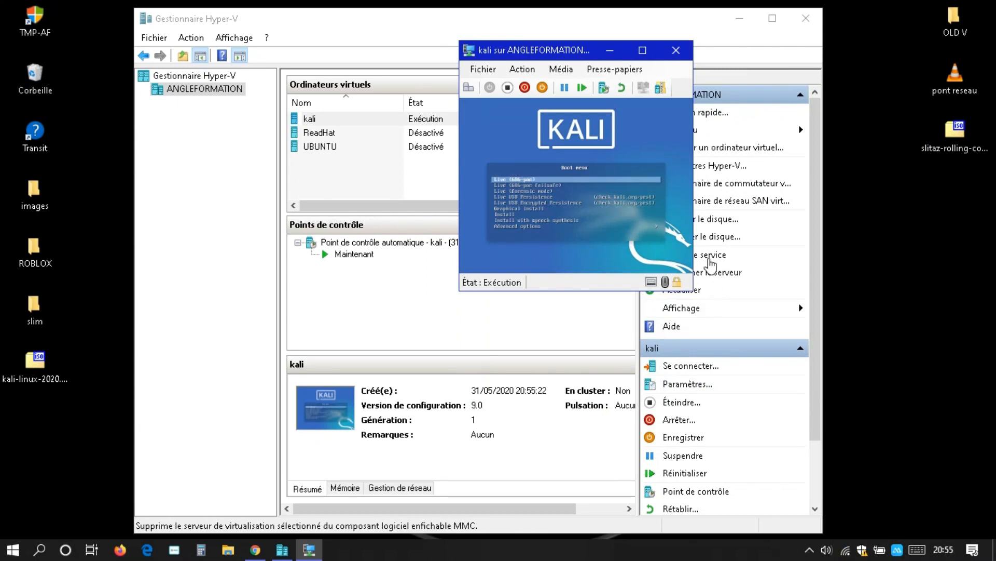
pyautogui.click(643, 54)
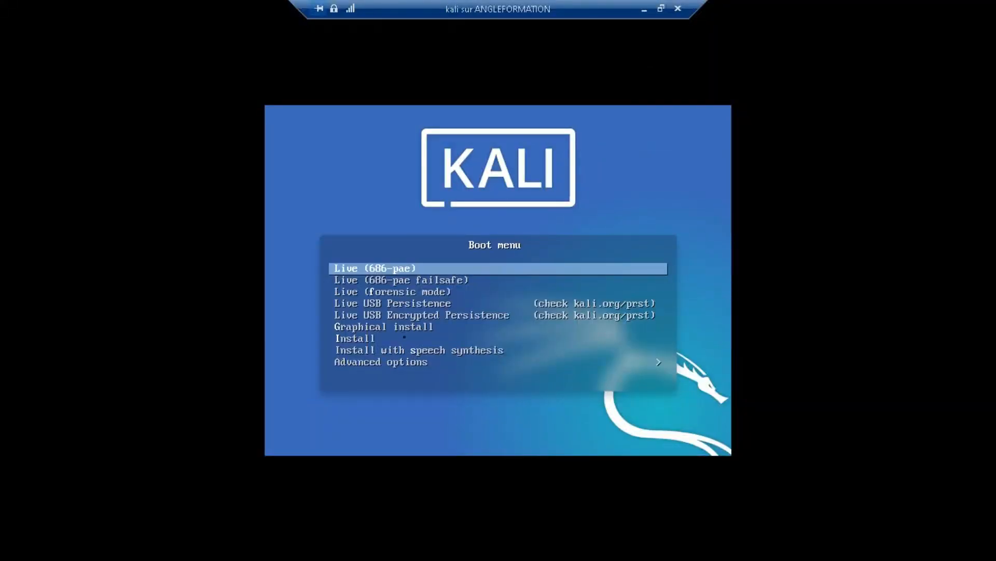
# Step: Launch the text-mode Install entry from the Kali boot menu
pyautogui.press('Down')
pyautogui.press('Down')
pyautogui.press('Down')
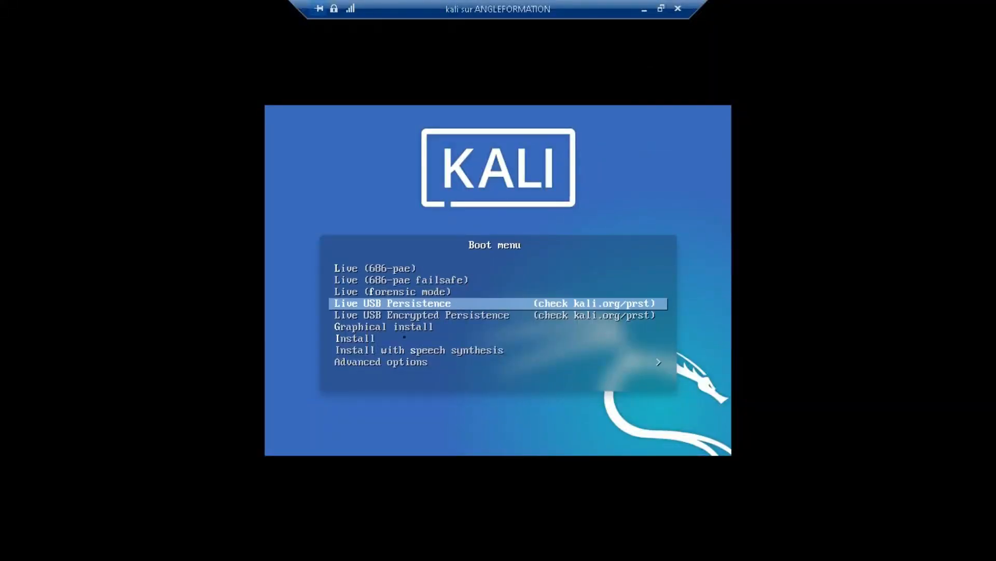
pyautogui.press('Down')
pyautogui.press('Down')
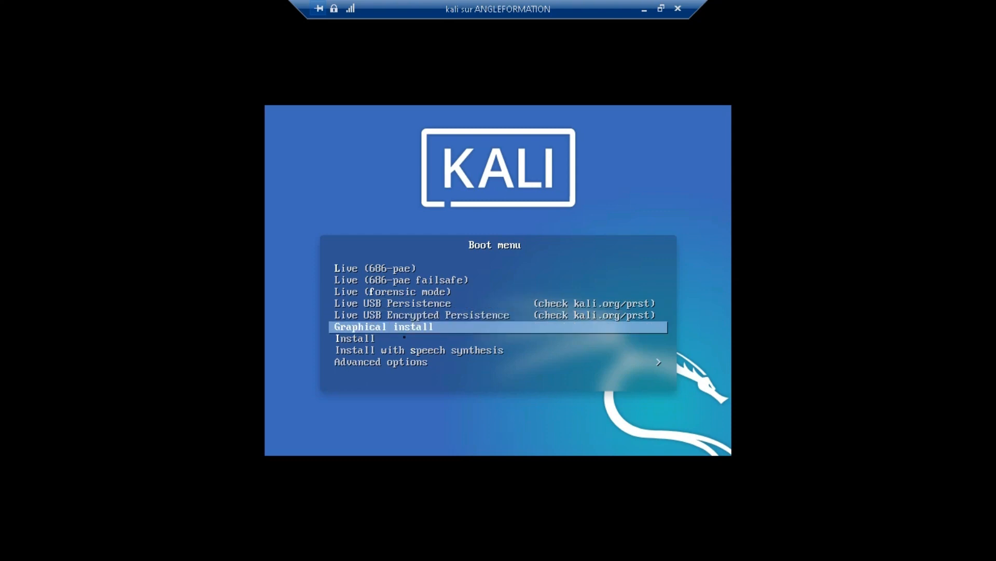
pyautogui.press('Down')
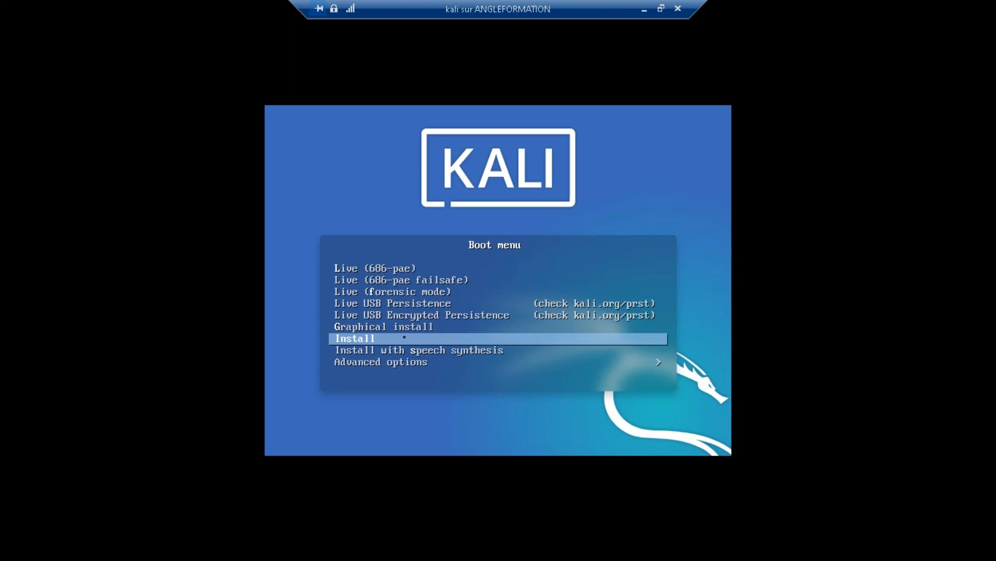
pyautogui.press('Return')
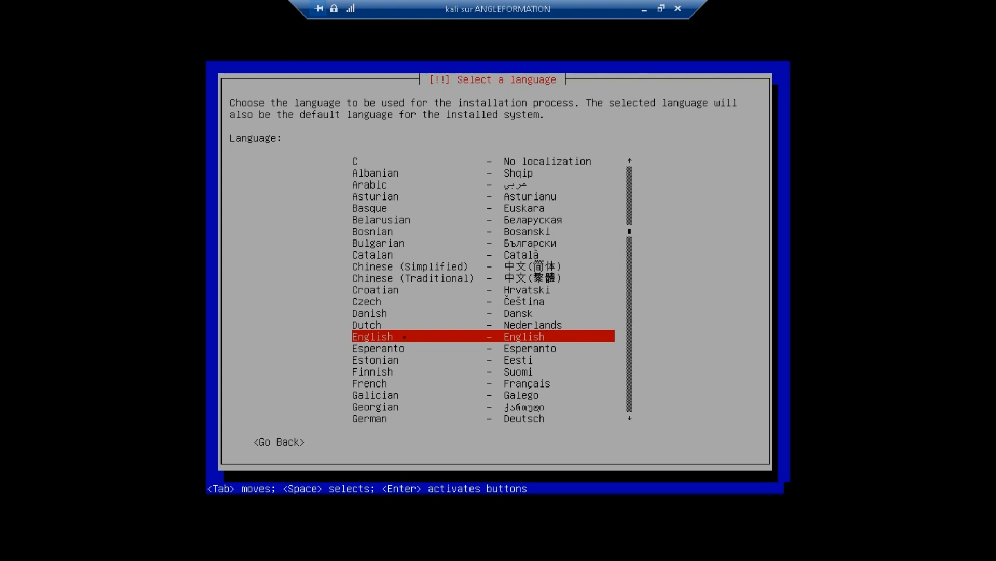
# Step: Choose French as the installation language and France as the location
pyautogui.press('Up')
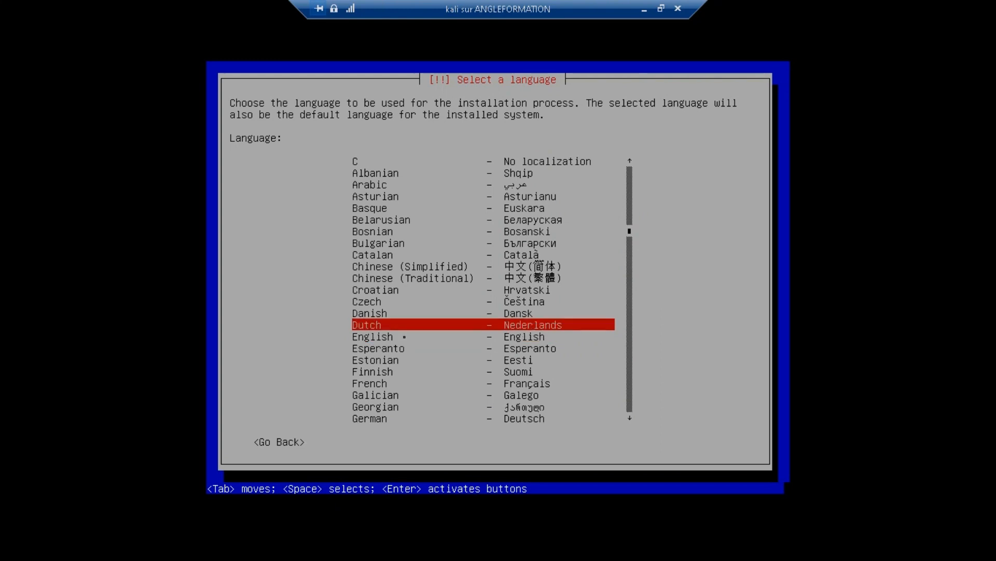
pyautogui.press('Down')
pyautogui.press('Down')
pyautogui.press('Down')
pyautogui.press('Down')
pyautogui.press('Down')
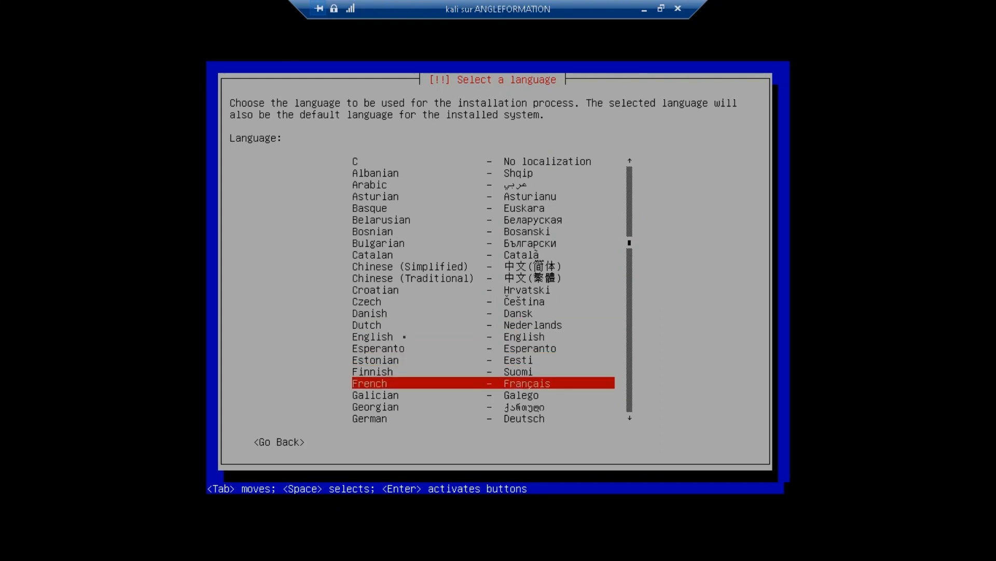
pyautogui.press('Return')
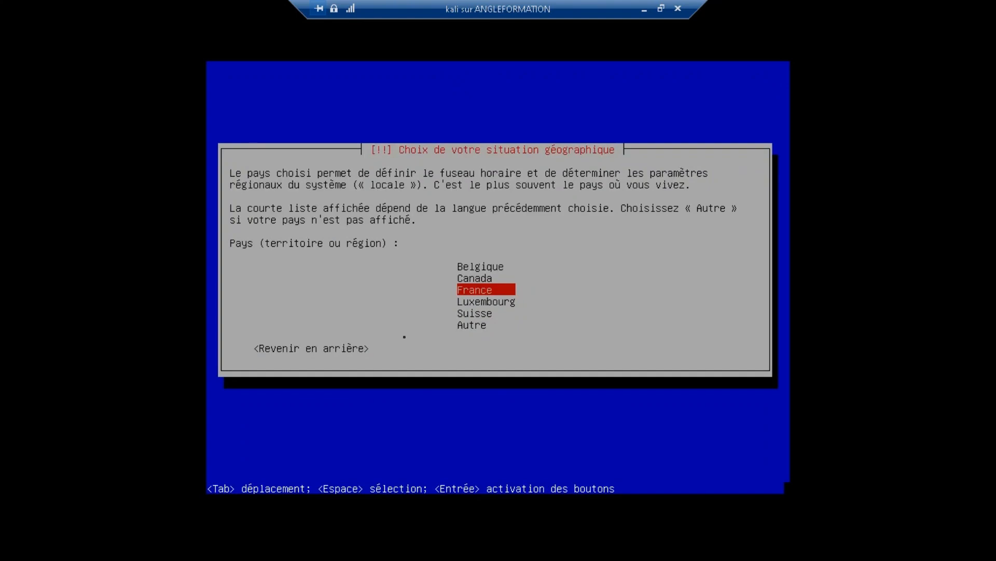
pyautogui.press('Return')
pyautogui.press('Return')
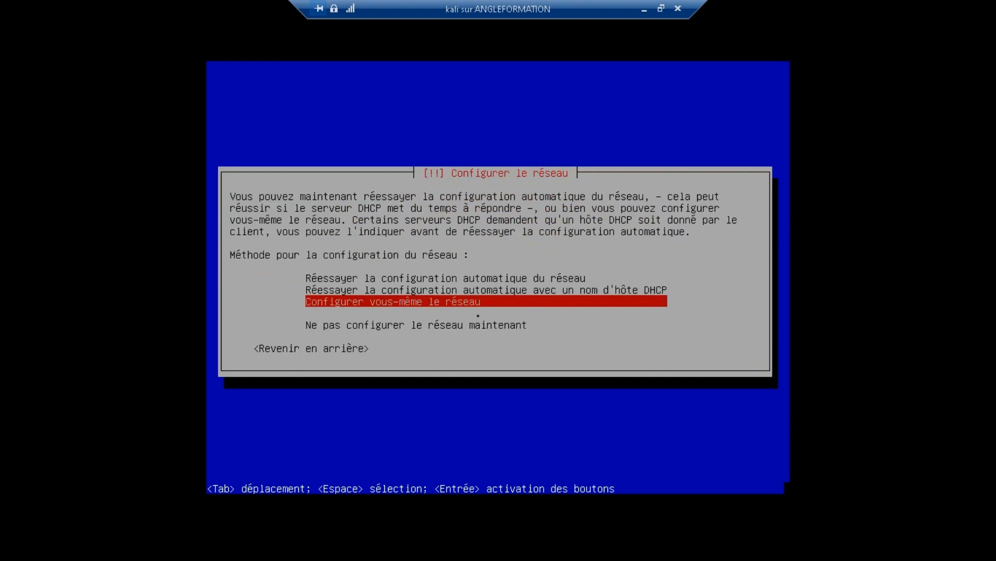
# Step: Configure the network manually with gateway and name server 192.168.1.1
pyautogui.press('Return')
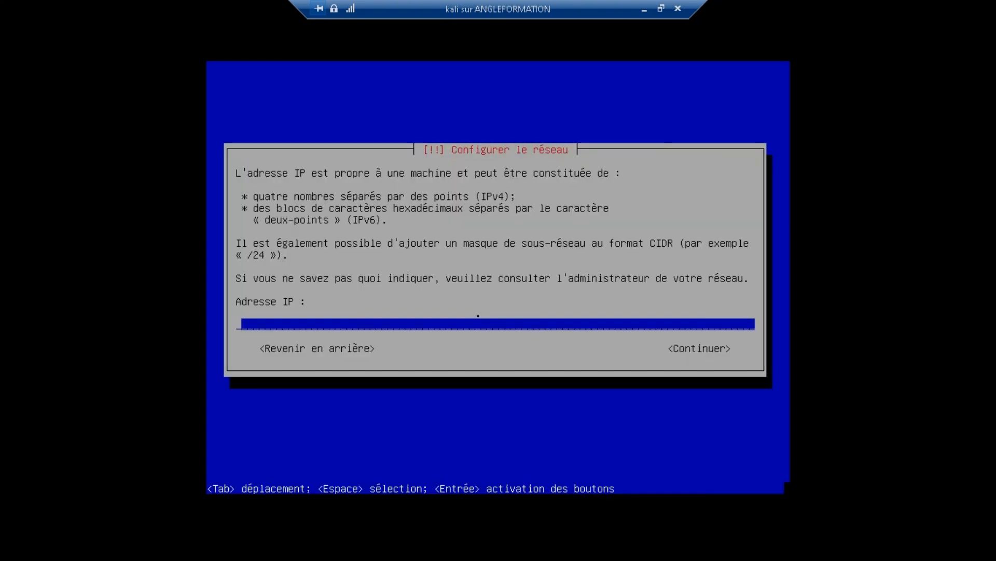
pyautogui.write('192.168.1.2')
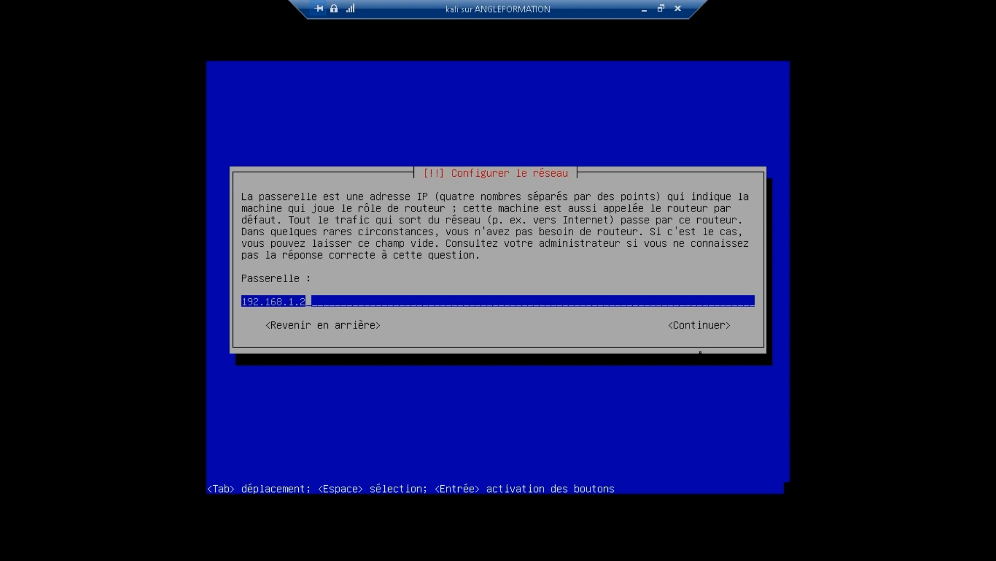
pyautogui.press('BackSpace')
pyautogui.write('1')
pyautogui.press('Tab')
pyautogui.press('Return')
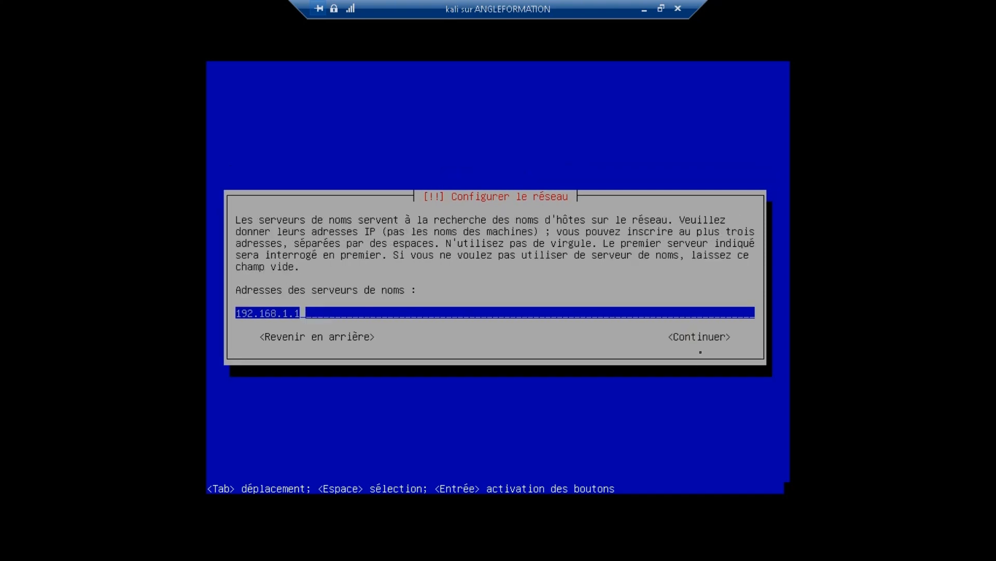
pyautogui.press('Tab')
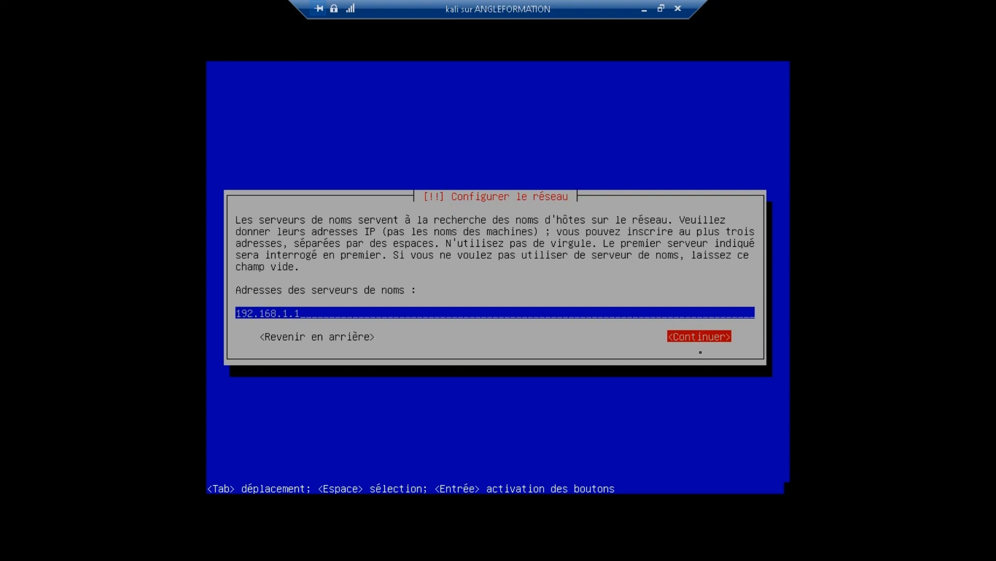
pyautogui.press('Return')
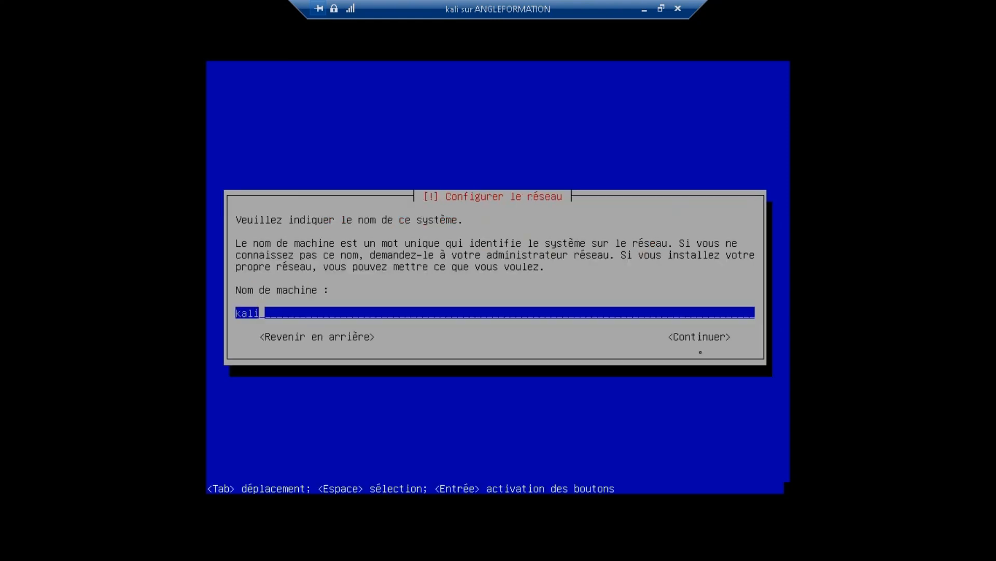
# Step: Set the hostname to TESTFOR-ANGLEFORMATION and leave the domain empty
pyautogui.write('TESTFORA')
pyautogui.press('BackSpace')
pyautogui.write('-ANGLEFORMAT')
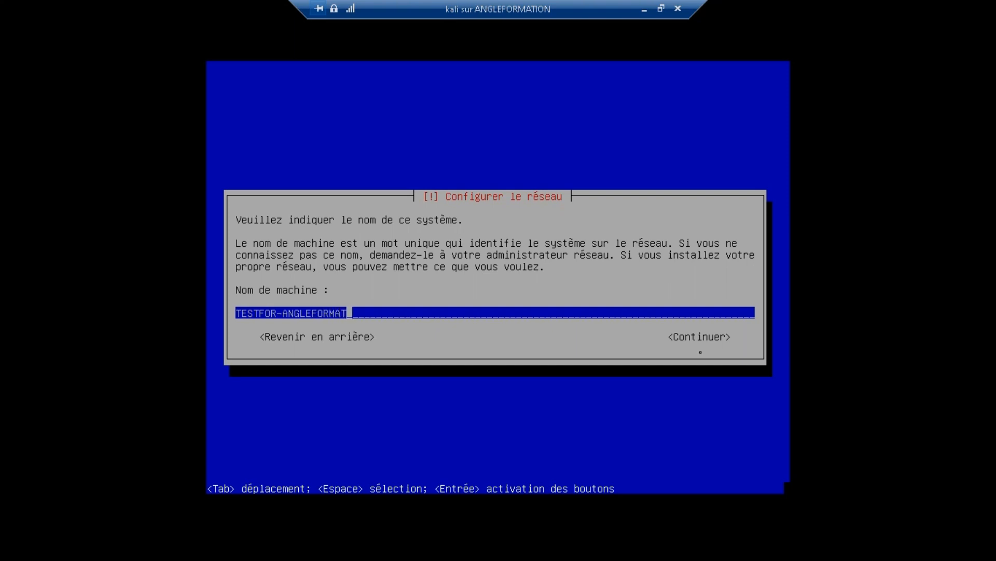
pyautogui.write('ION')
pyautogui.press('Tab')
pyautogui.press('Return')
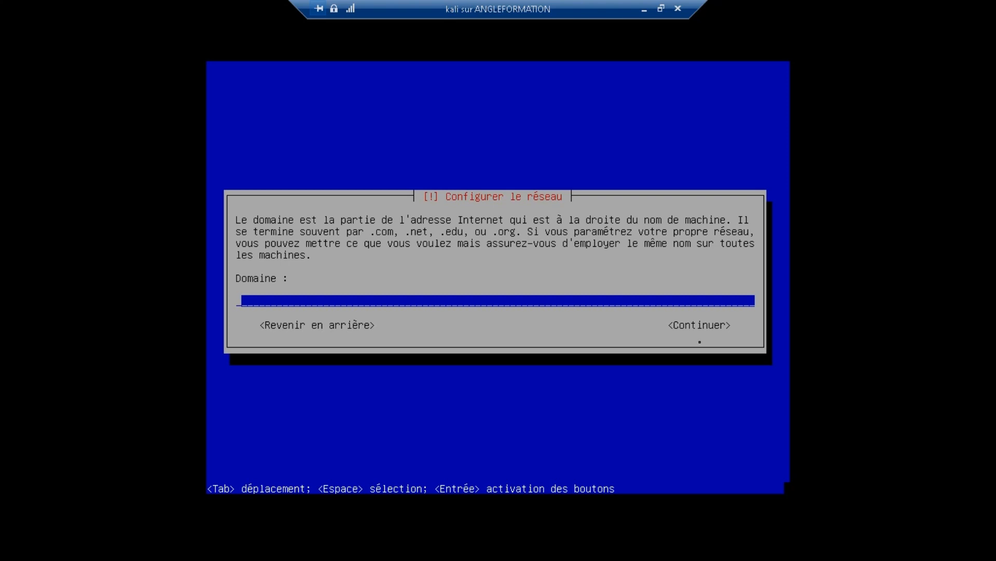
pyautogui.press('Tab')
pyautogui.press('Return')
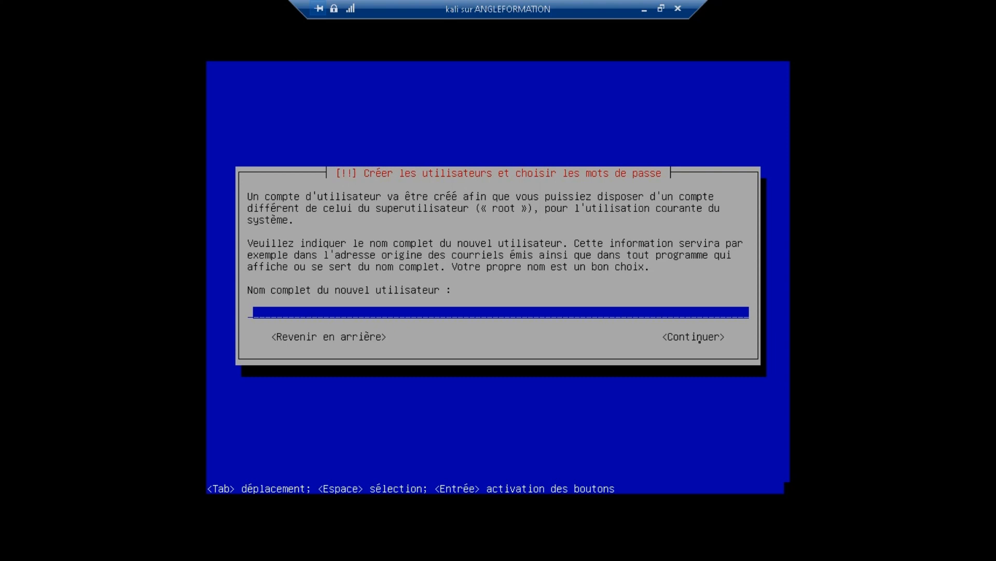
# Step: Enter the new user's full name and accept the suggested login
pyautogui.write('Angleformation')
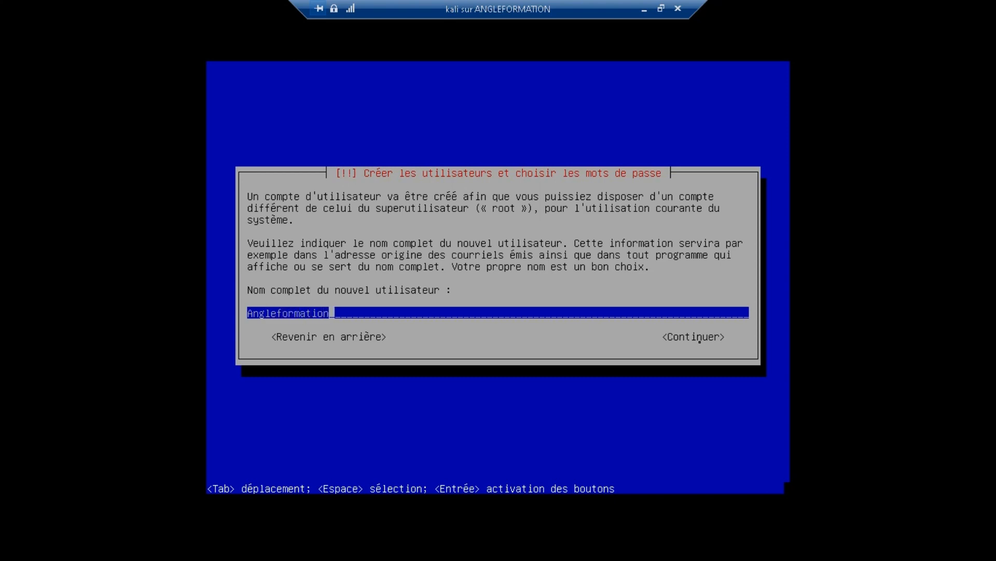
pyautogui.press('Tab')
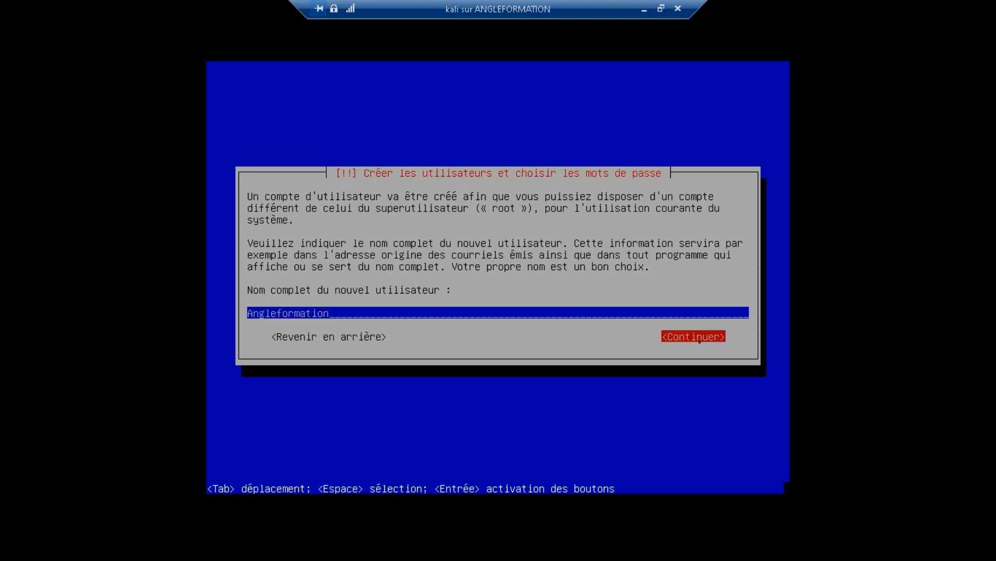
pyautogui.press('Return')
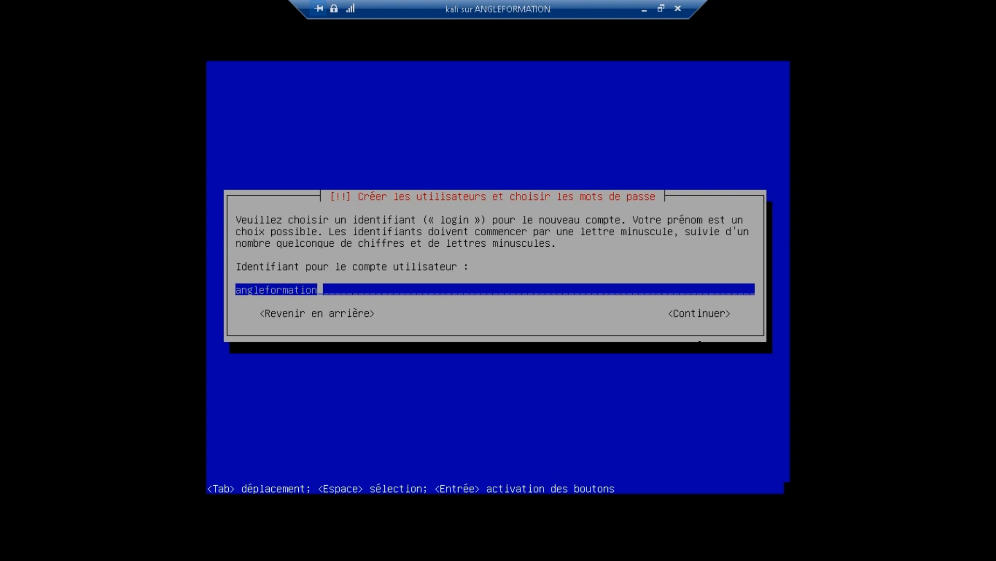
pyautogui.press('Tab')
pyautogui.press('Return')
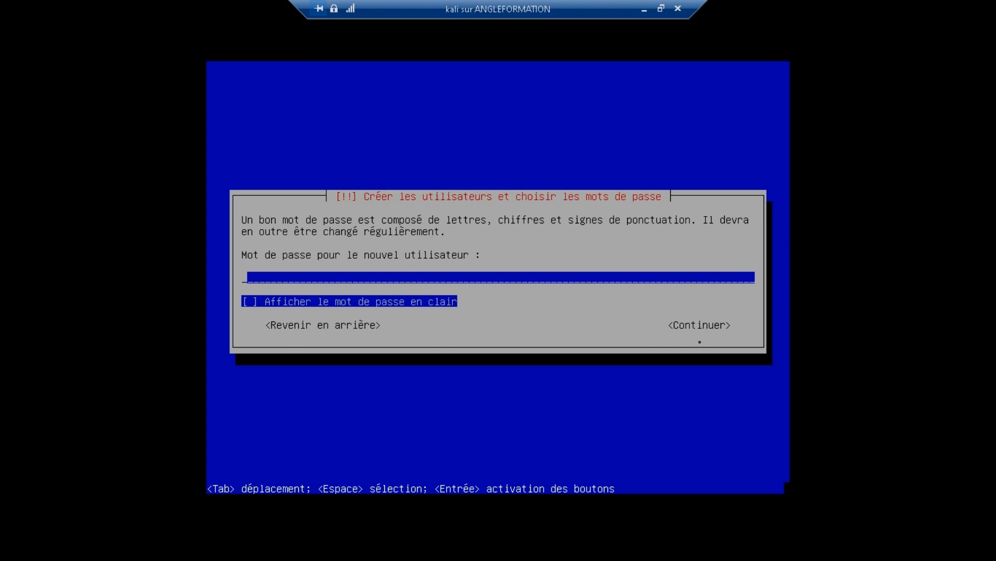
# Step: Enter and confirm the account password
pyautogui.press('Tab')
pyautogui.press('Tab')
pyautogui.press('Return')
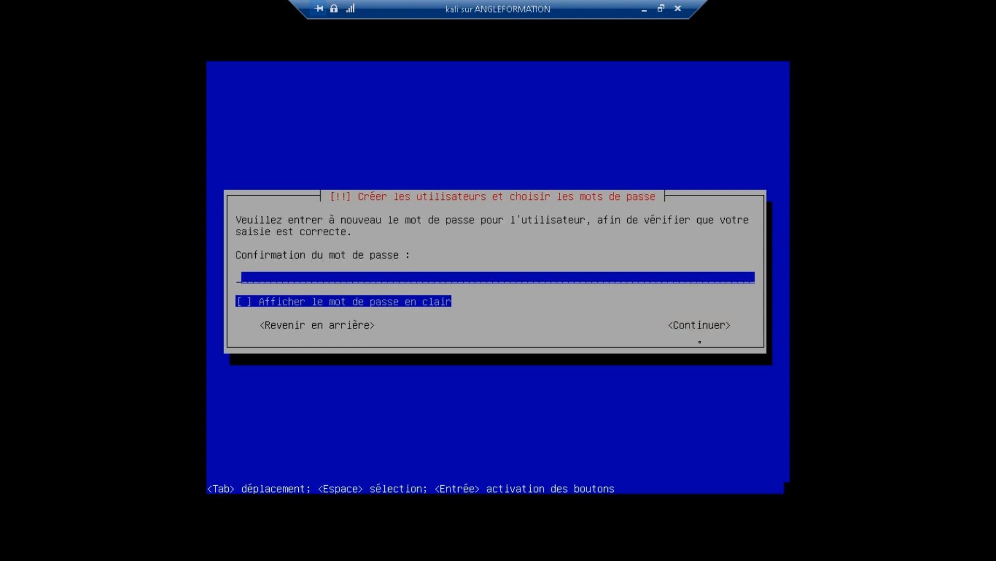
pyautogui.write('*******')
pyautogui.press('Tab')
pyautogui.press('Tab')
pyautogui.press('Return')
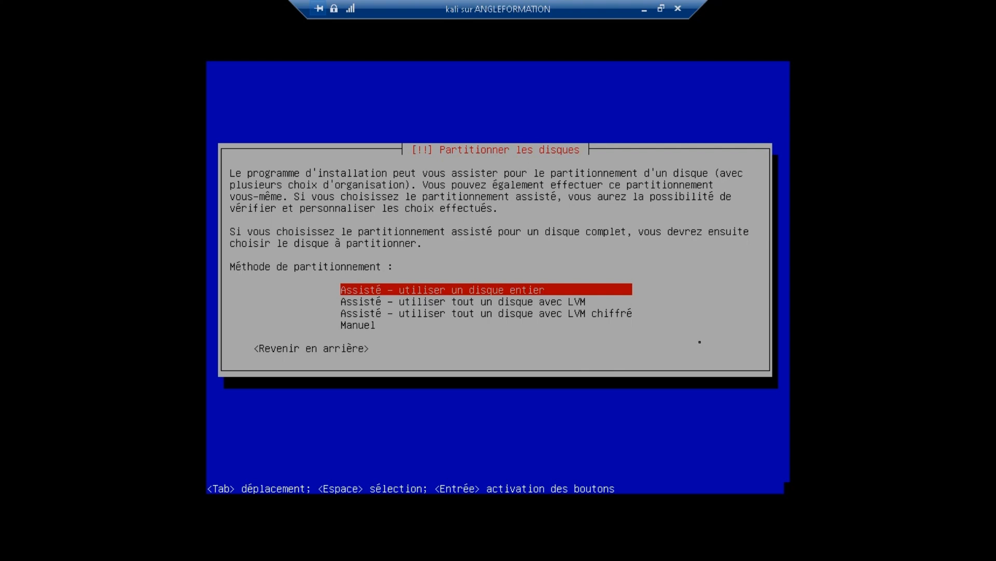
# Step: Use guided whole-disk partitioning on the 136.4 GB disk with everything in one partition
pyautogui.press('Down')
pyautogui.press('Up')
pyautogui.press('Return')
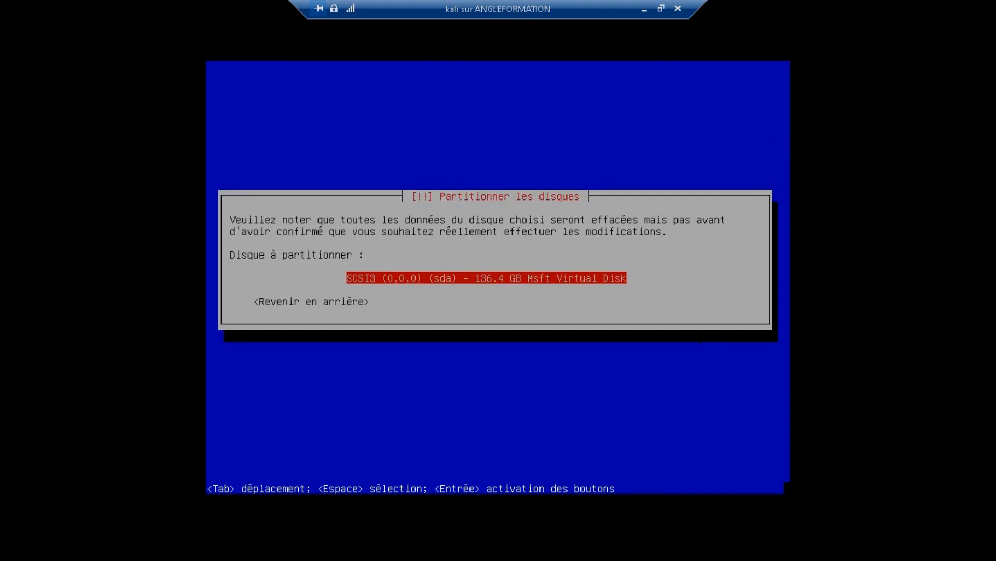
pyautogui.press('Return')
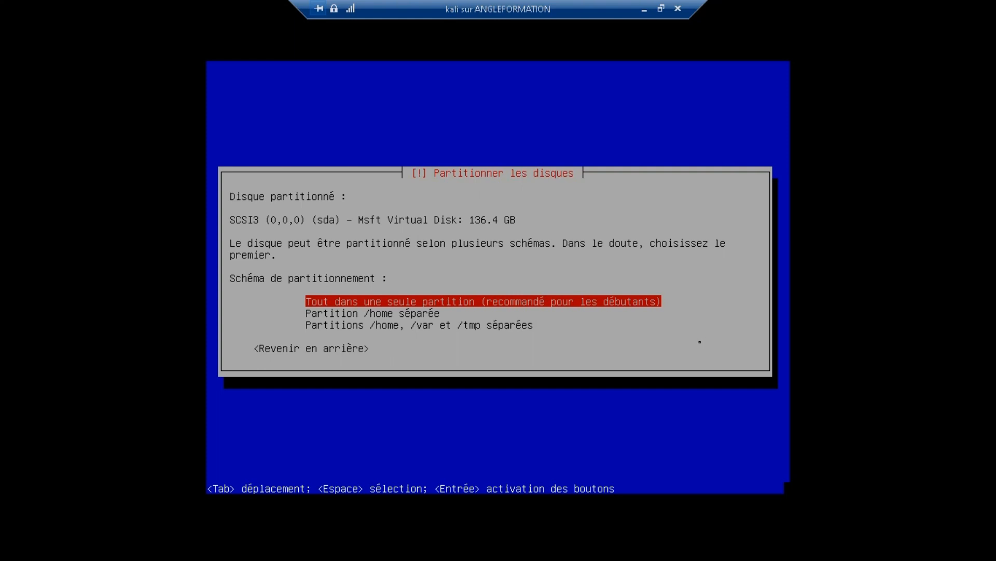
pyautogui.press('Return')
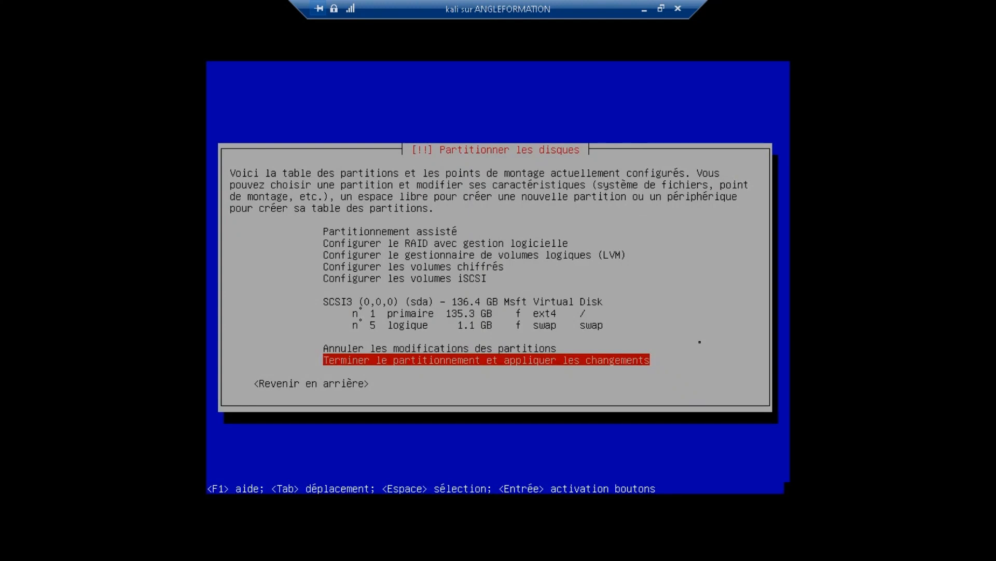
# Step: Finish partitioning and select Yes to write the changes
pyautogui.press('Up')
pyautogui.press('Up')
pyautogui.press('Up')
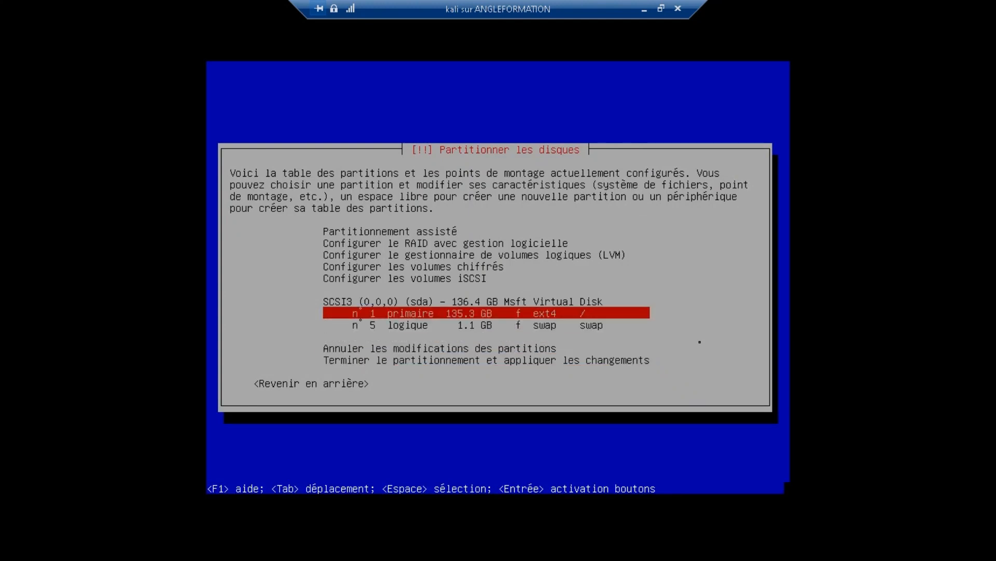
pyautogui.press('Down')
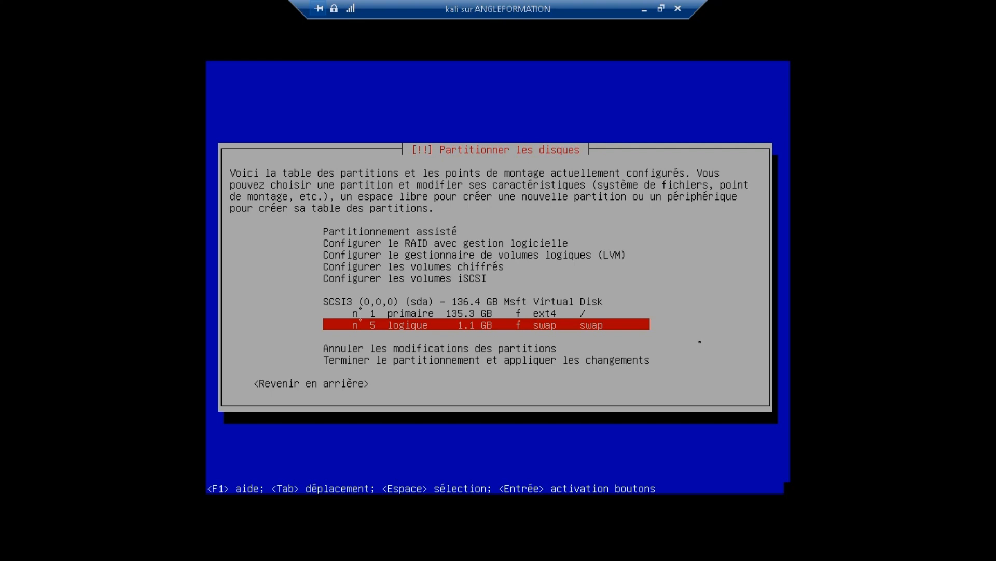
pyautogui.press('Down')
pyautogui.press('Down')
pyautogui.press('Down')
pyautogui.press('Return')
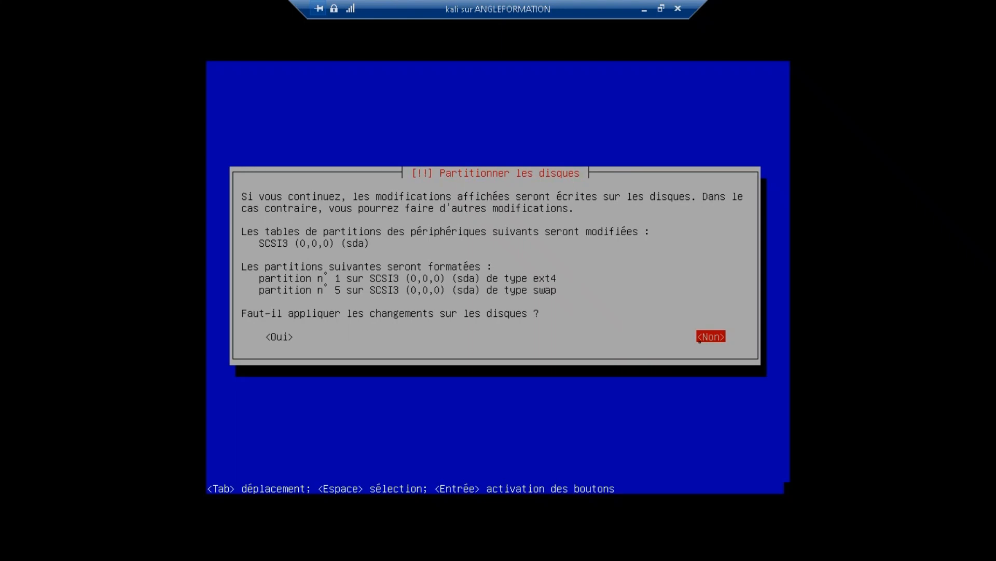
pyautogui.press('Tab')
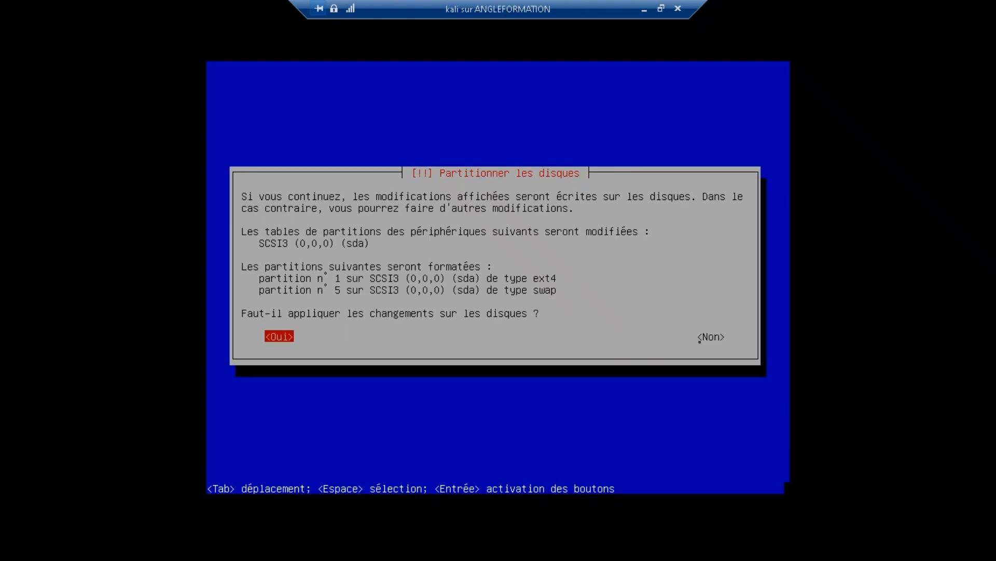
# Step: Confirm writing the ext4 root and swap partitions to sda
pyautogui.press('Return')
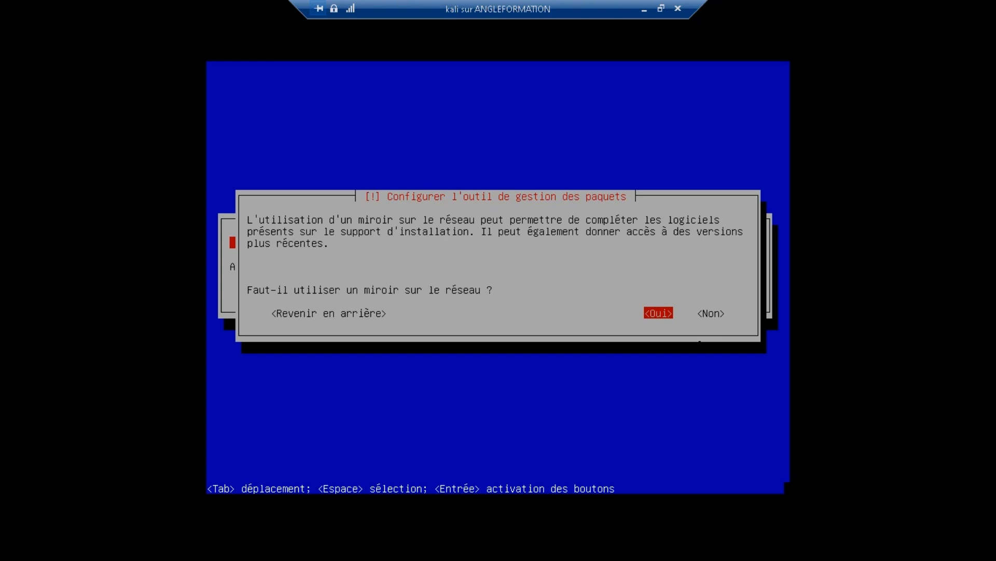
# Step: Answer No to using a network mirror
pyautogui.press('Tab')
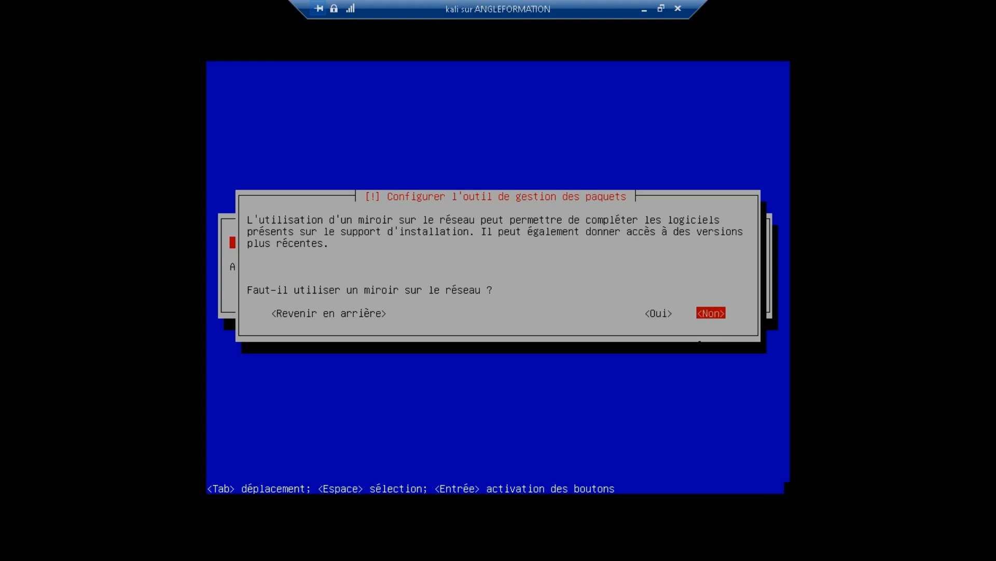
pyautogui.press('Return')
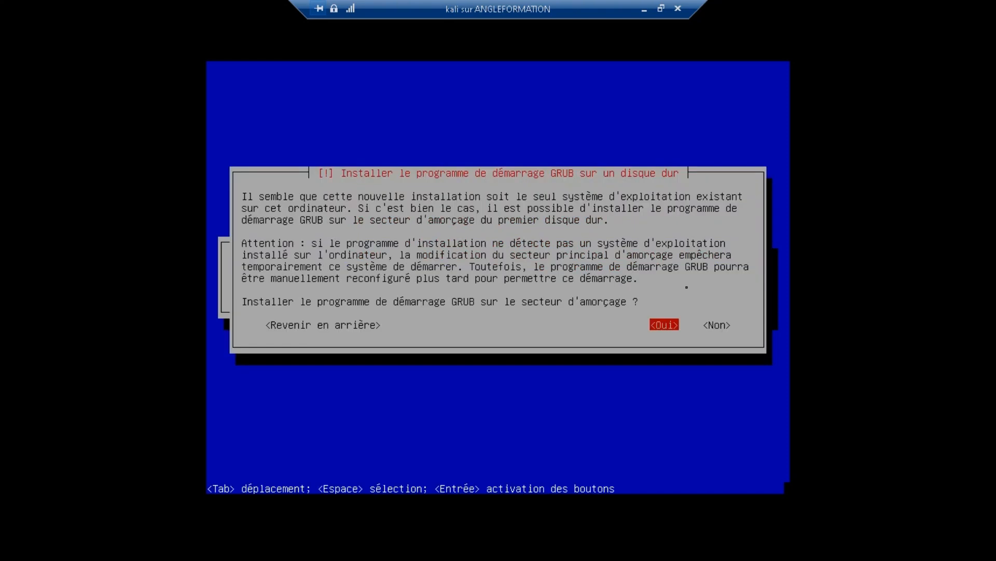
# Step: Install the GRUB boot loader on /dev/sda and let Kali finish and reboot
pyautogui.press('Return')
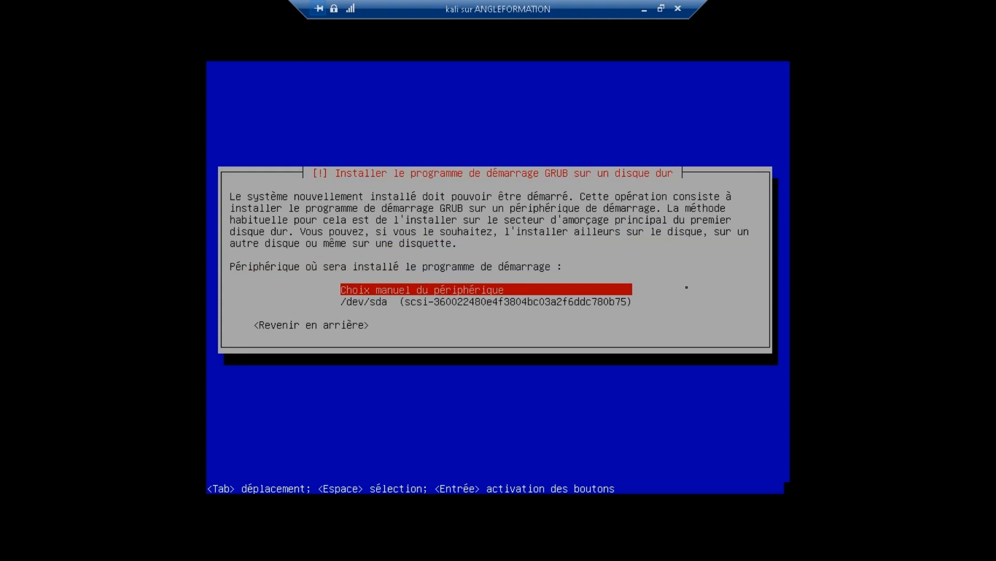
pyautogui.press('Down')
pyautogui.press('Return')
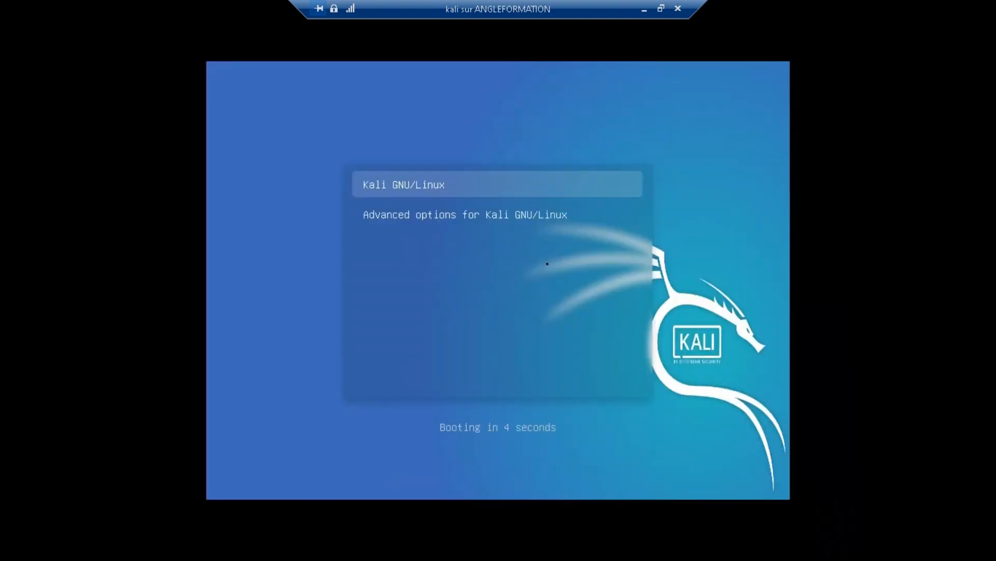
# Step: Boot the Kali GNU/Linux entry from the boot menu to reach the graphical login
pyautogui.press('Return')
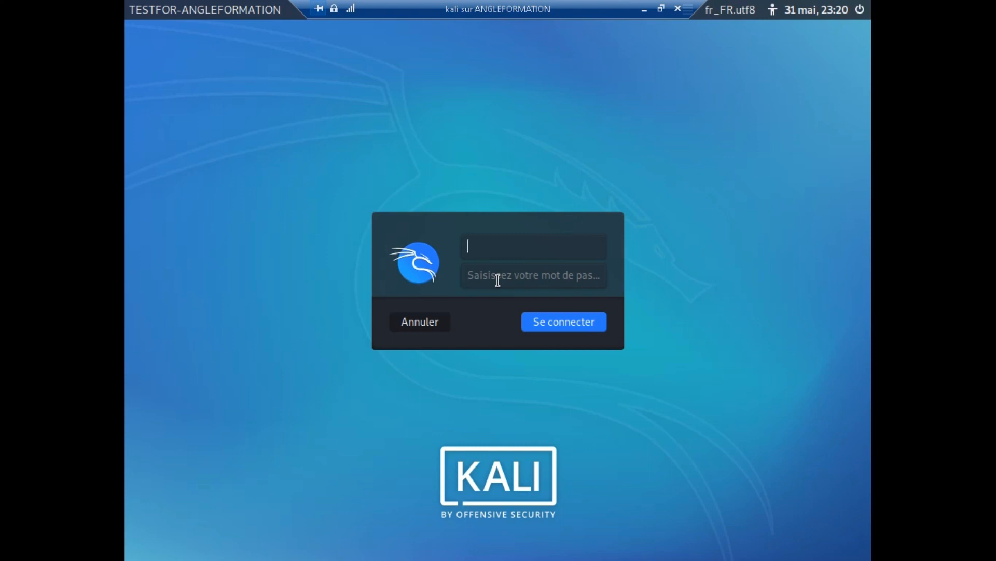
pyautogui.write('angleformation')
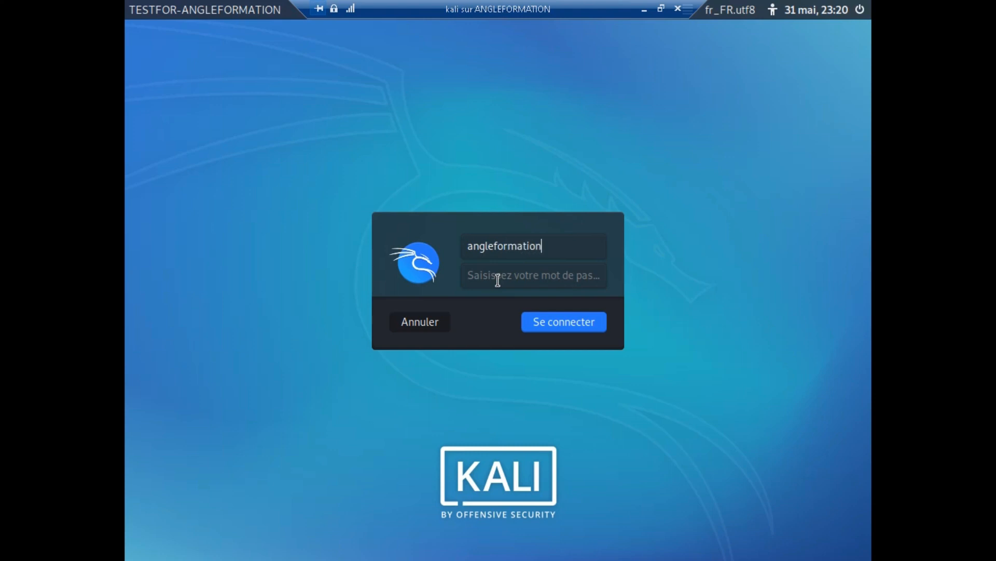
pyautogui.click(497, 281)
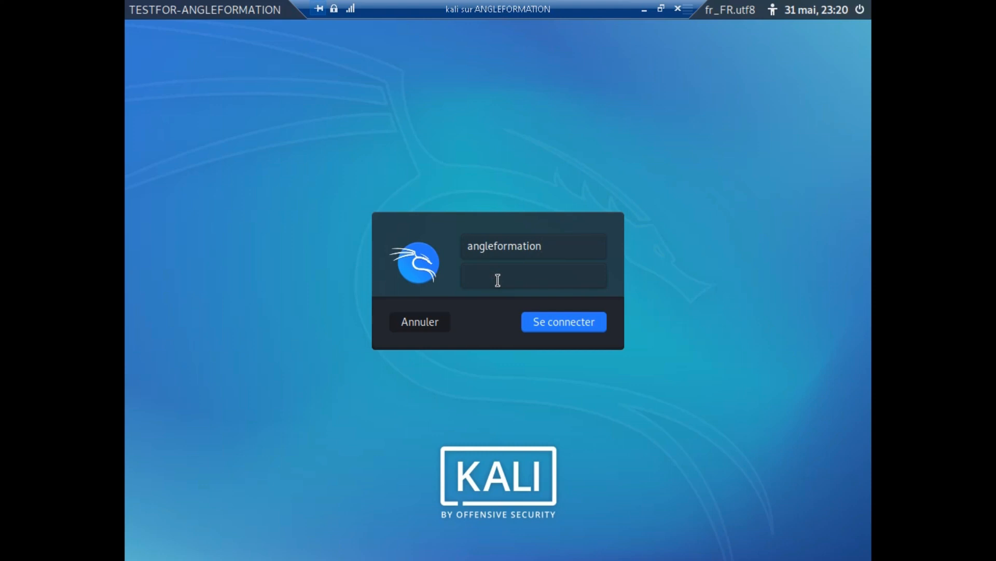
pyautogui.press('Return')
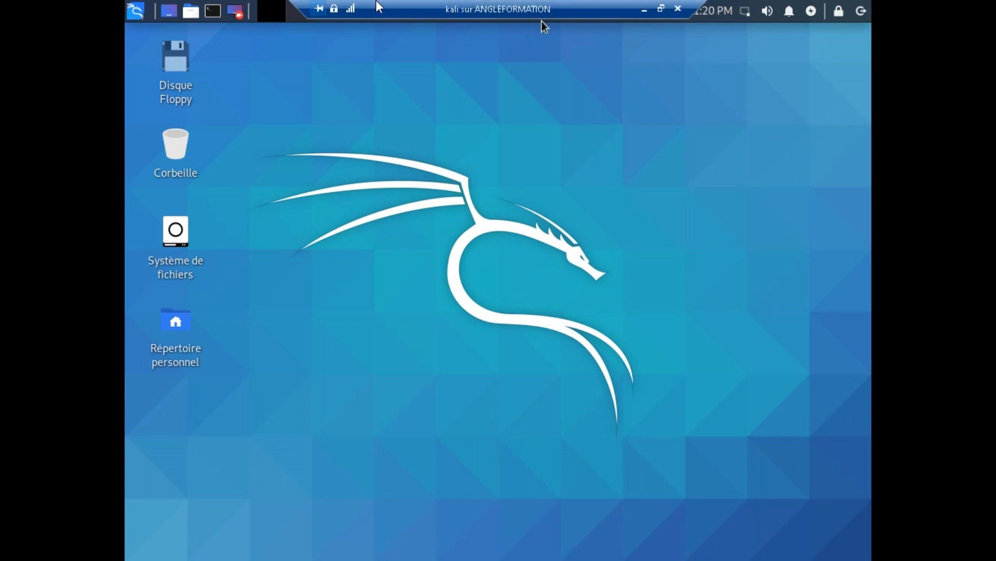
pyautogui.click(320, 9)
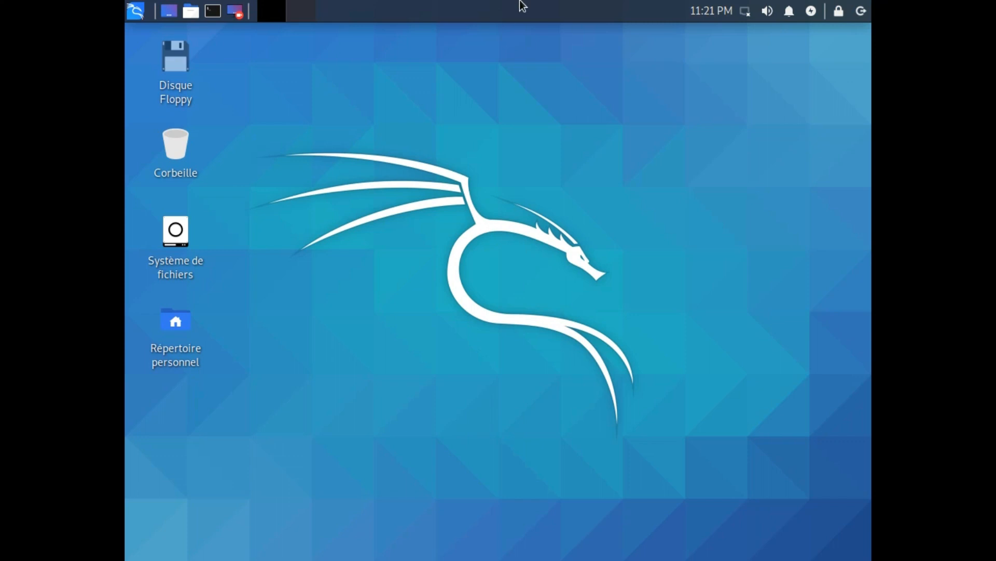
pyautogui.press('super')
pyautogui.press('Escape')
pyautogui.rightClick(531, 6)
pyautogui.click(453, 129)
pyautogui.click(134, 16)
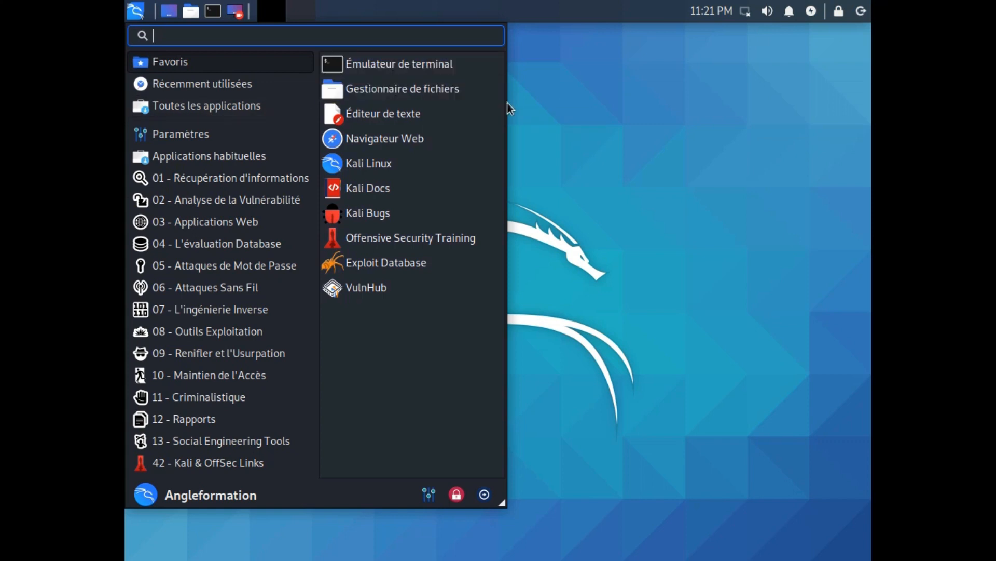
pyautogui.click(453, 63)
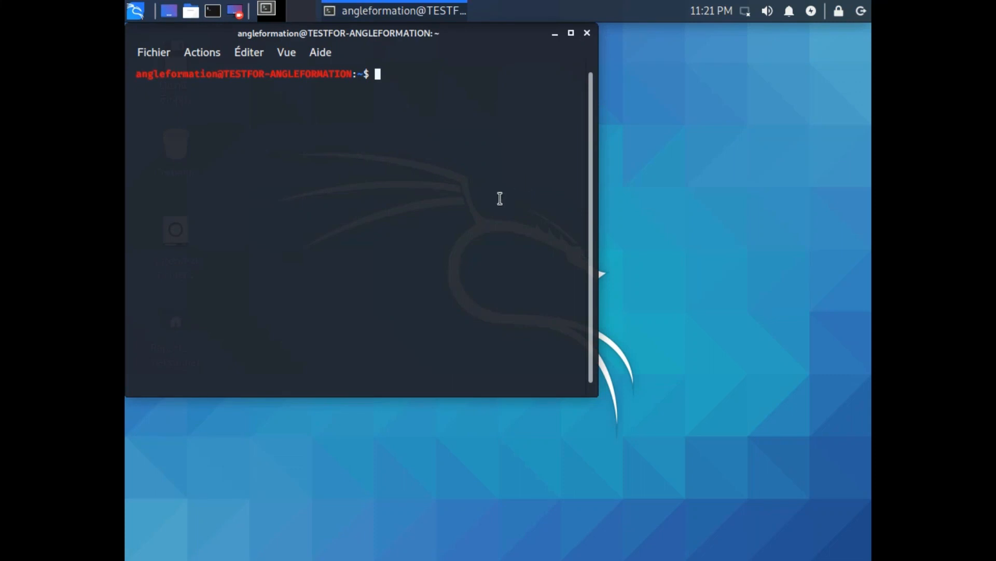
pyautogui.write('exit')
pyautogui.press('Return')
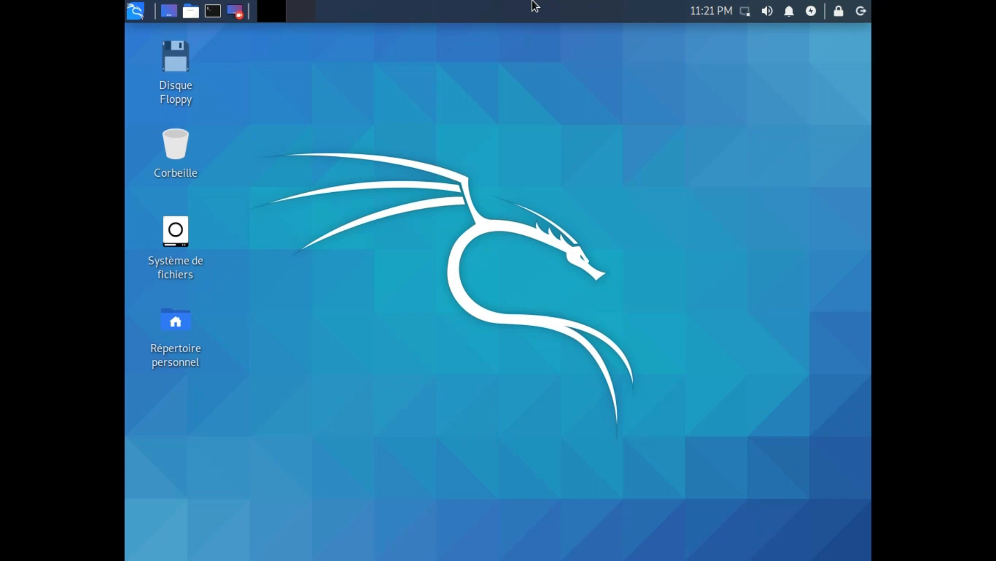
# Step: Log out of the Kali desktop session using the panel's logout icon and Déconnexion
pyautogui.rightClick(596, 113)
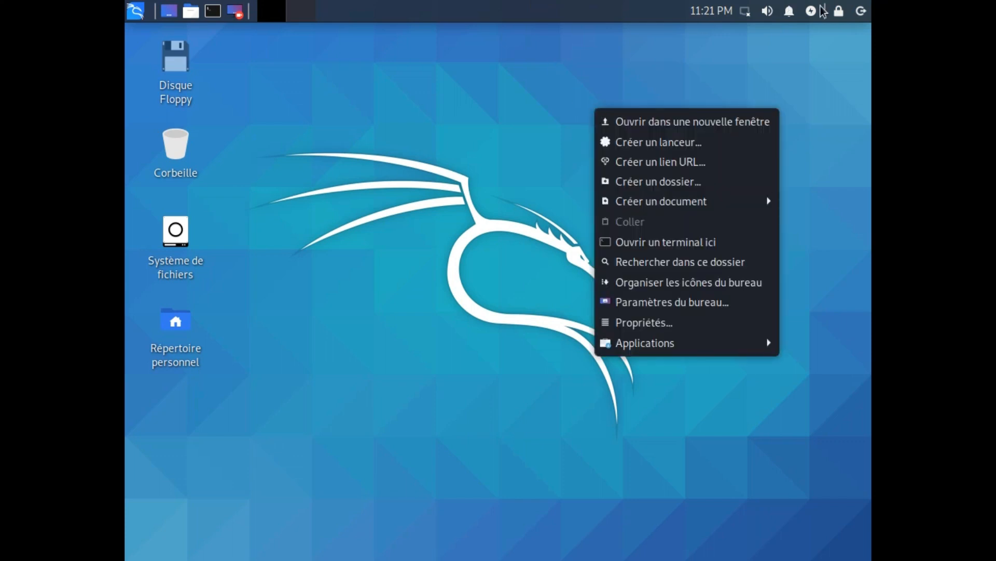
pyautogui.click(861, 12)
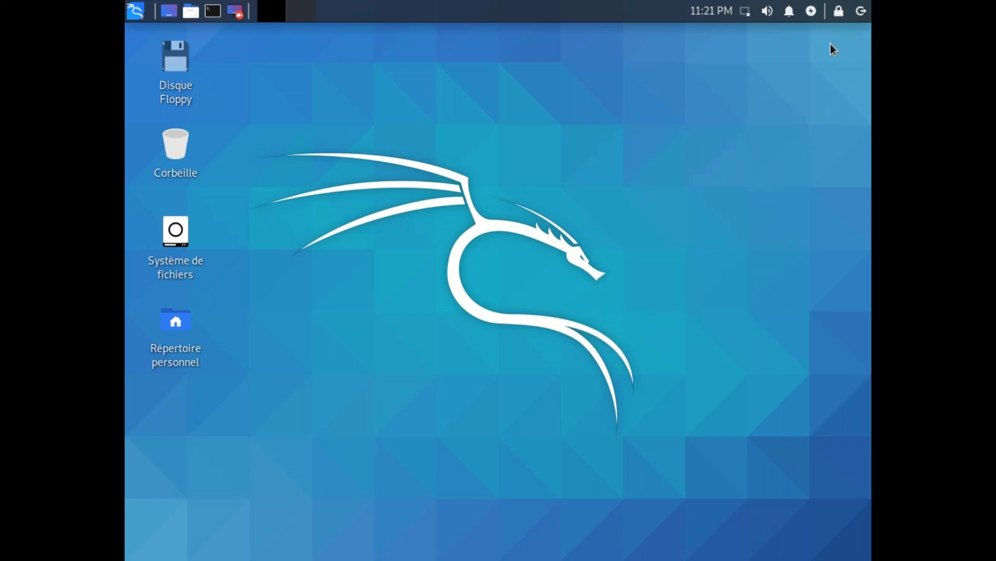
pyautogui.click(862, 15)
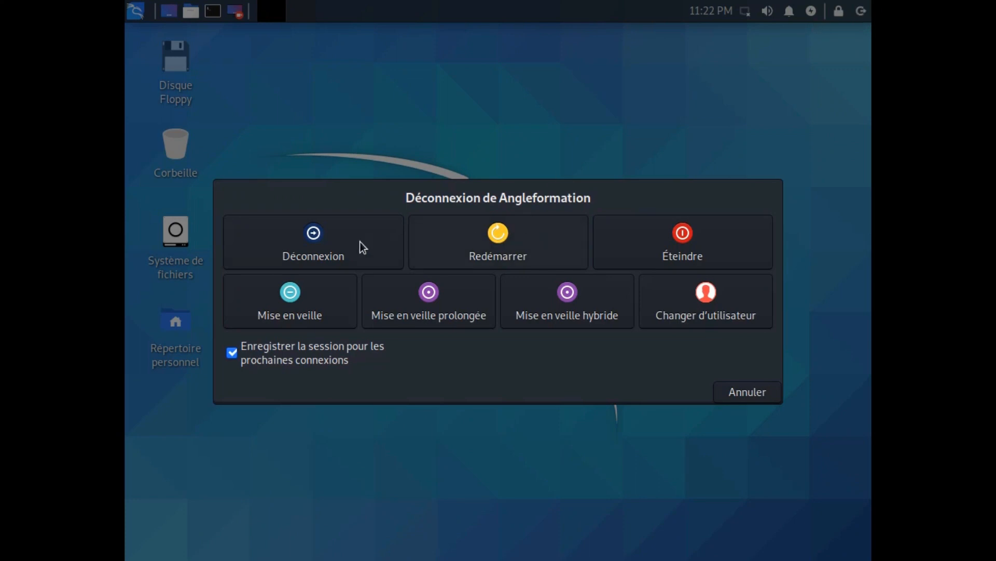
pyautogui.click(344, 242)
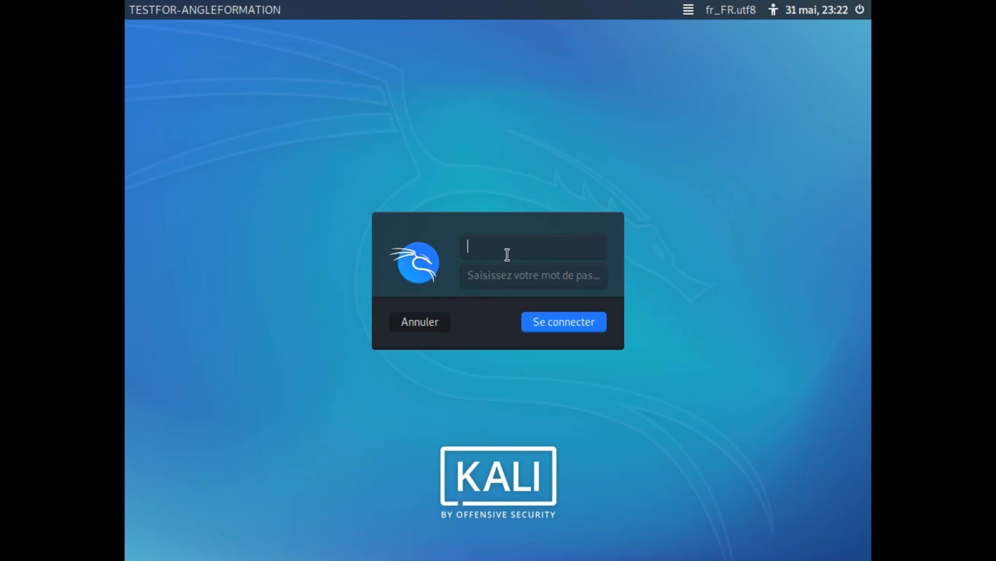
# Step: Power off the kali VM from its login screen, confirming with Éteindre
pyautogui.write('angleformation')
pyautogui.press('Tab')
pyautogui.click(508, 254)
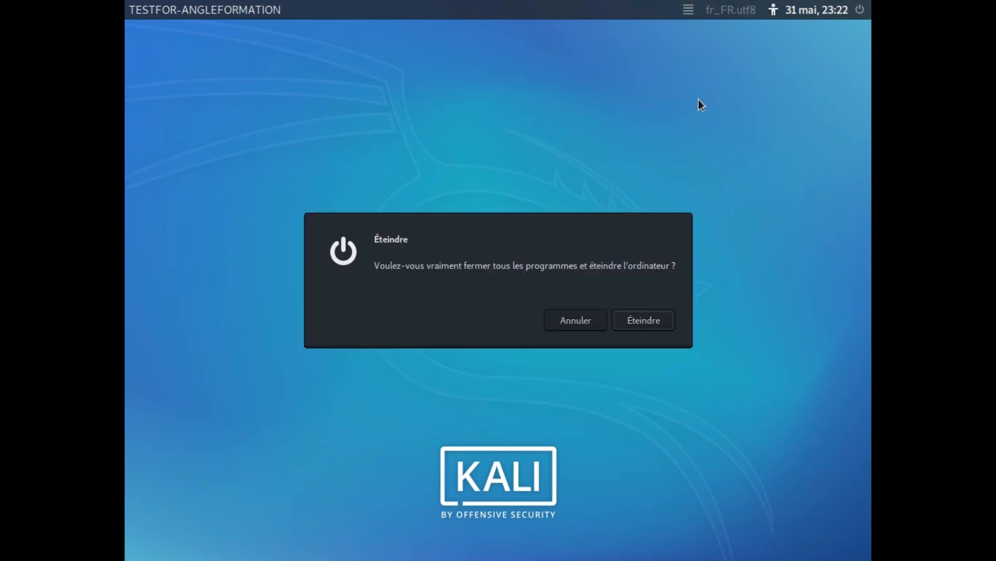
pyautogui.click(634, 320)
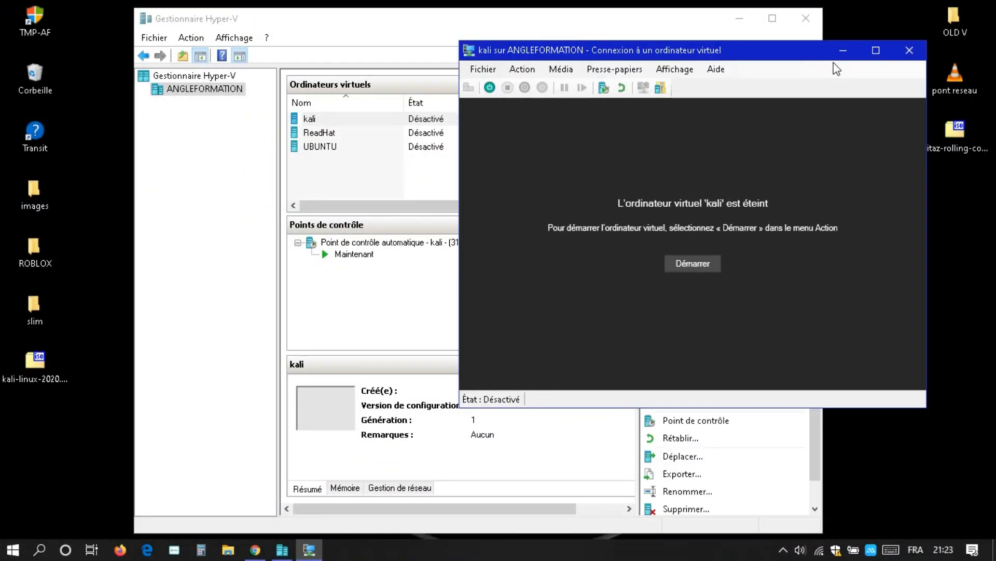
# Step: Close the connection window and start kali via Démarrer, choosing Continuer from the latest state
pyautogui.click(909, 50)
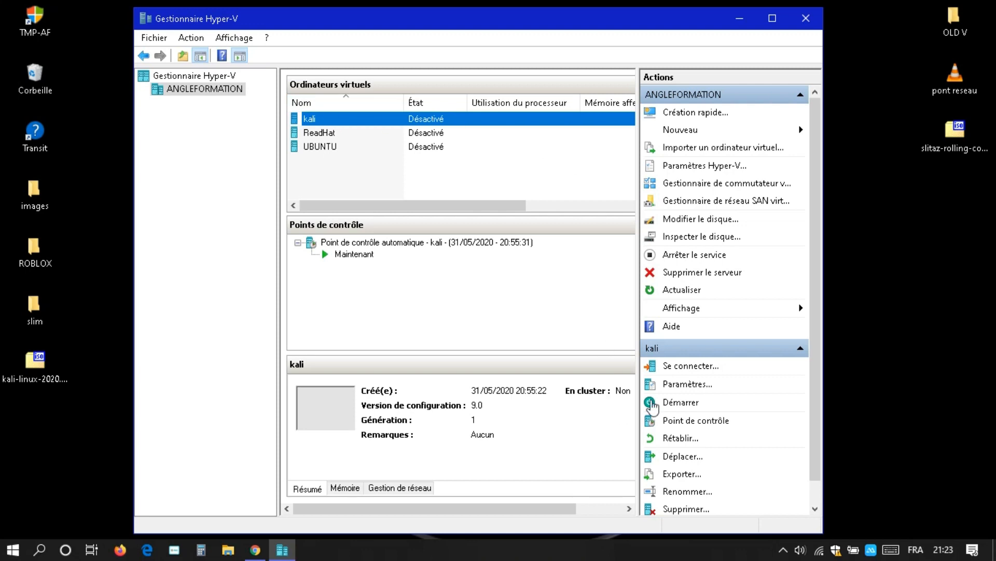
pyautogui.click(681, 403)
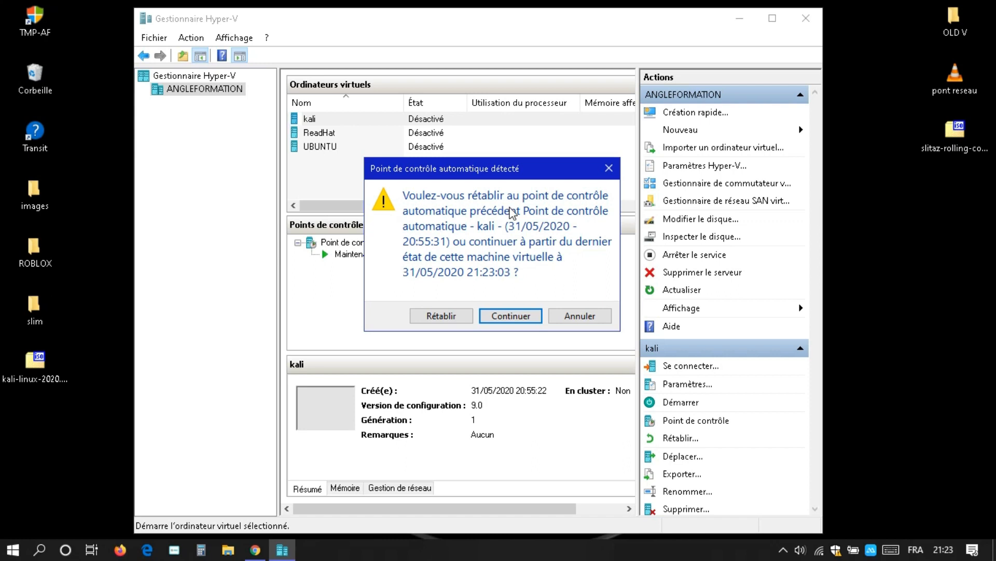
pyautogui.click(514, 314)
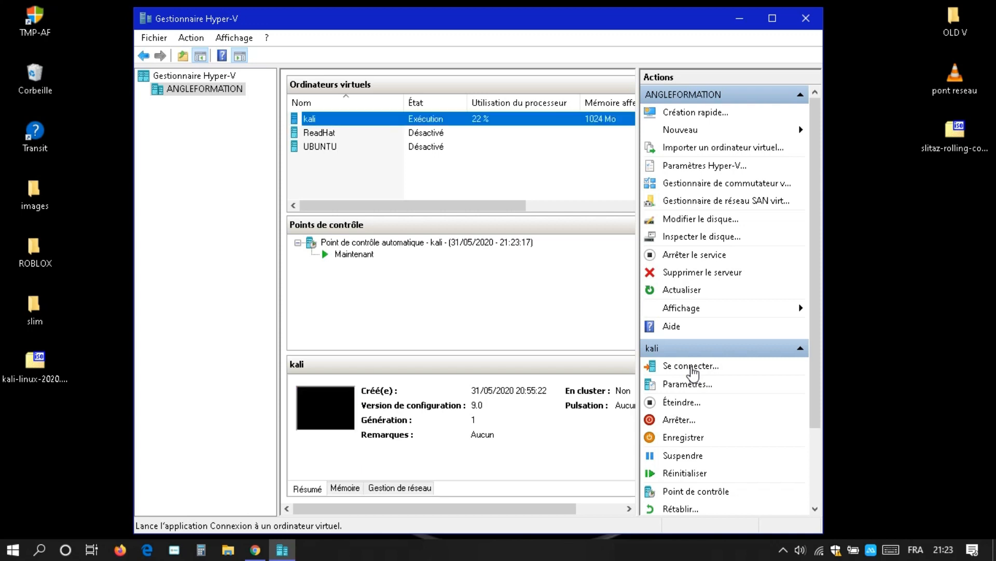
# Step: Connect to kali with Se connecter... and move the connection window up and left
pyautogui.click(692, 368)
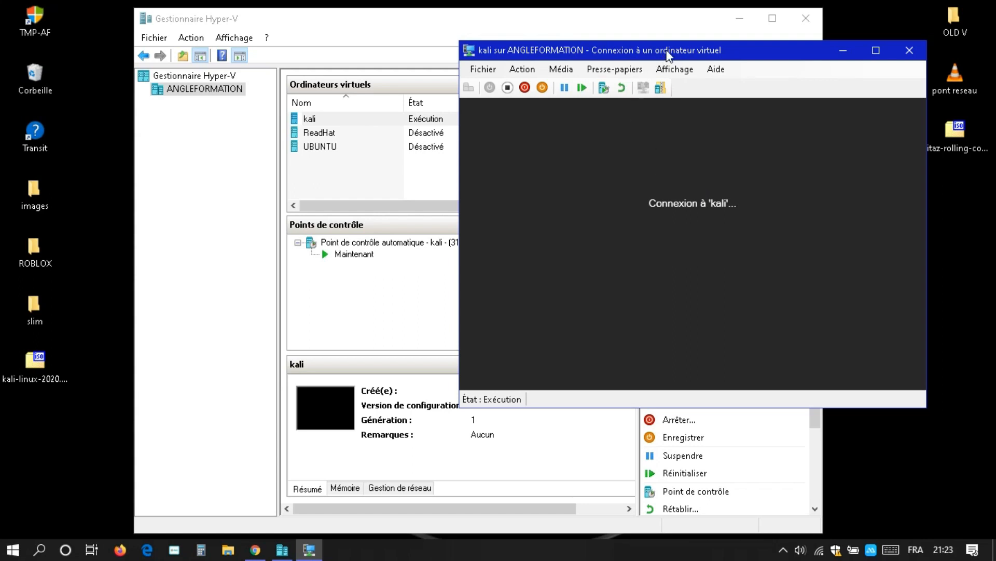
pyautogui.click(682, 70)
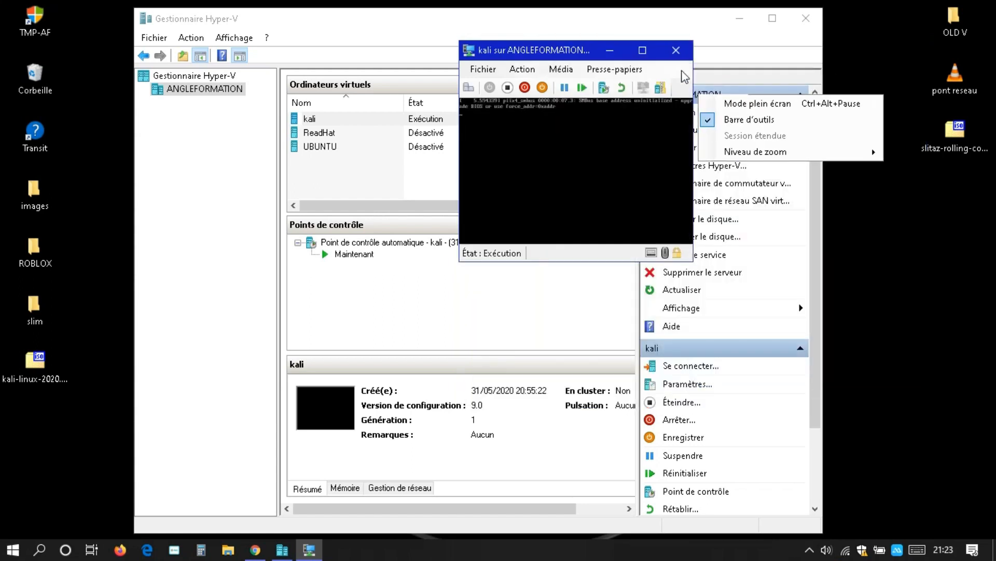
pyautogui.moveTo(772, 161)
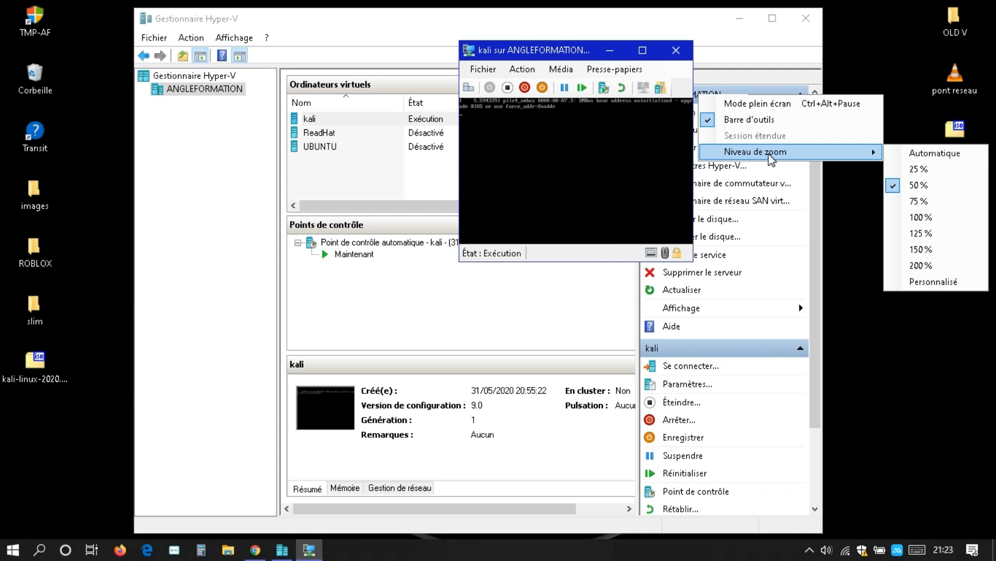
pyautogui.click(691, 51)
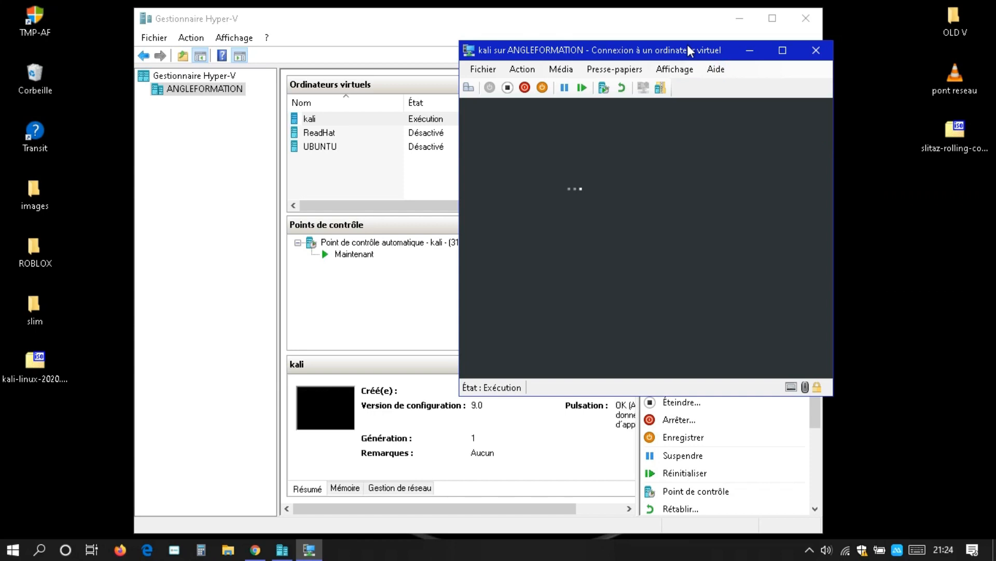
pyautogui.click(642, 69)
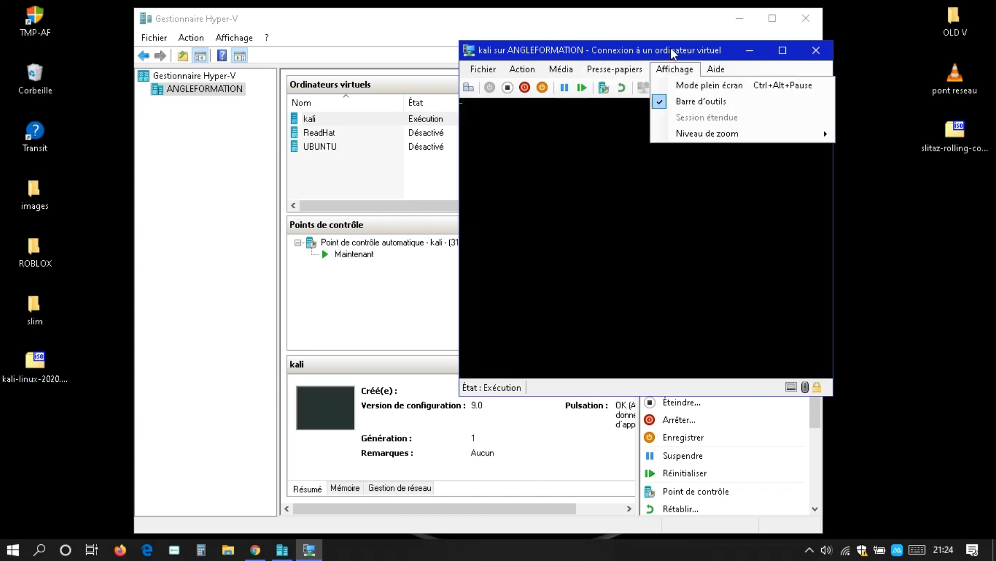
pyautogui.click(672, 53)
pyautogui.moveTo(672, 54); pyautogui.dragTo(497, 37)
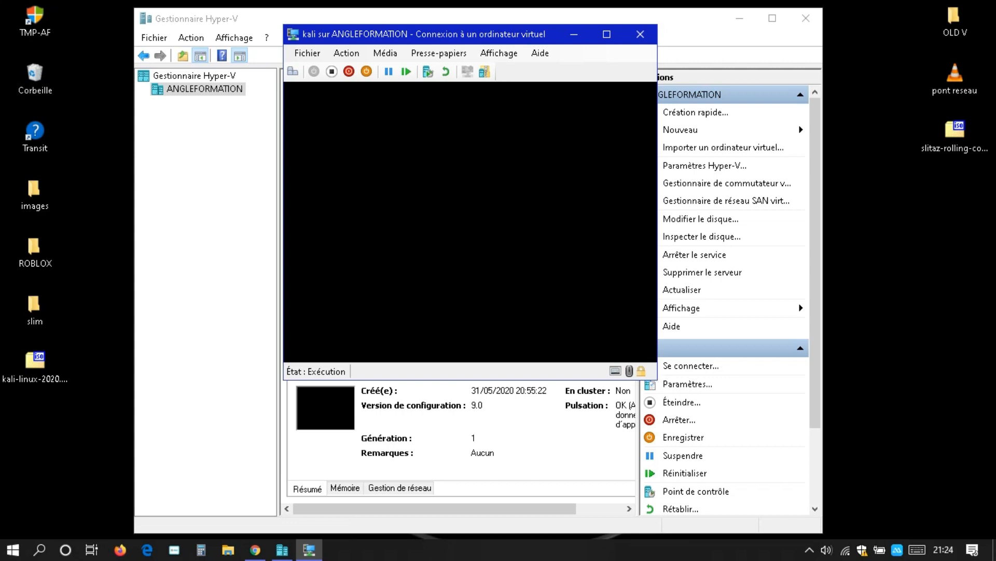
pyautogui.moveTo(358, 40); pyautogui.dragTo(303, 39)
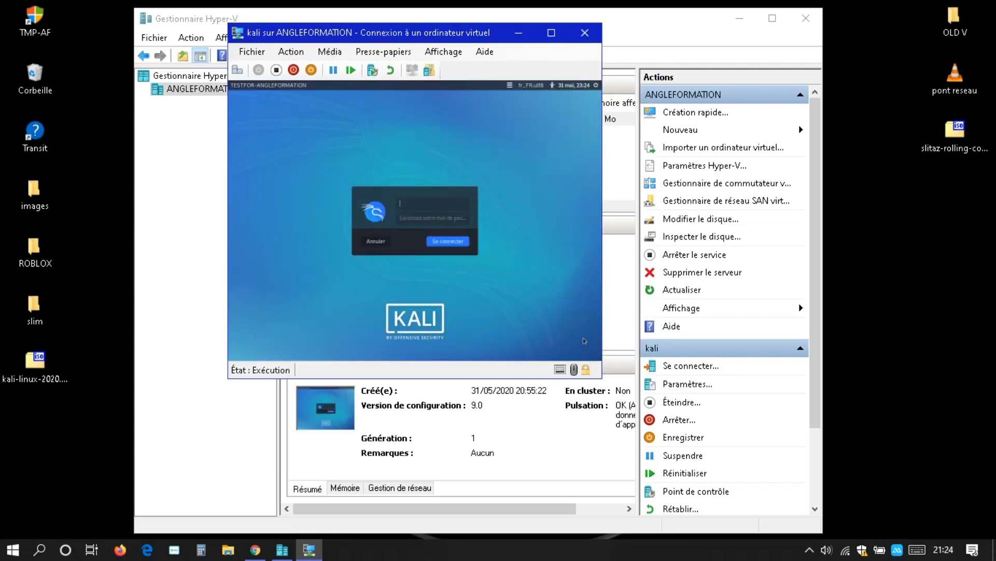
# Step: Sign in to Kali by entering the username and the account password
pyautogui.write('angleformation')
pyautogui.press('Tab')
pyautogui.press('Return')
pyautogui.click(424, 216)
pyautogui.write('••••••')
pyautogui.press('Return')
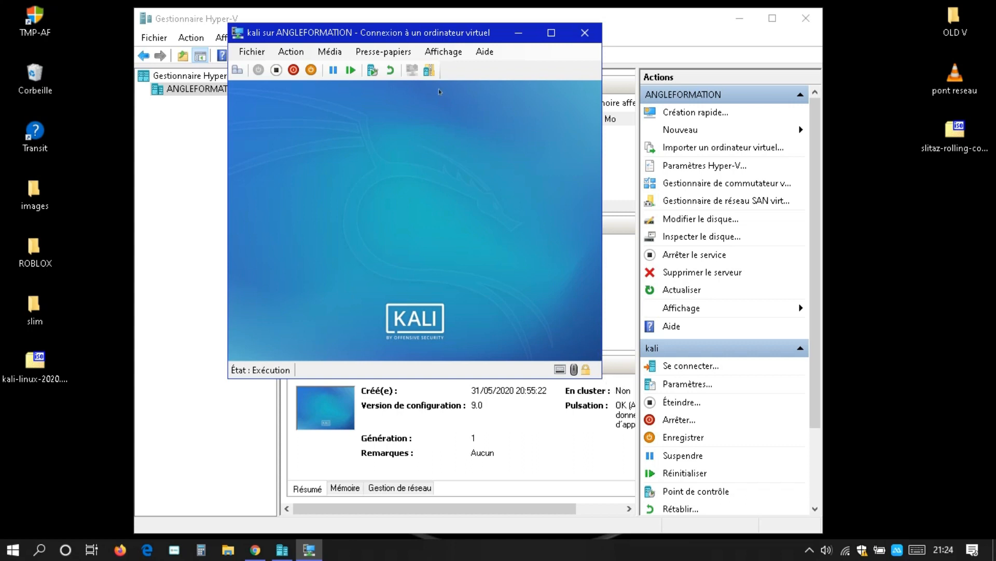
# Step: Set the connection zoom level to Automatique and move the enlarged window to the screen top
pyautogui.click(447, 53)
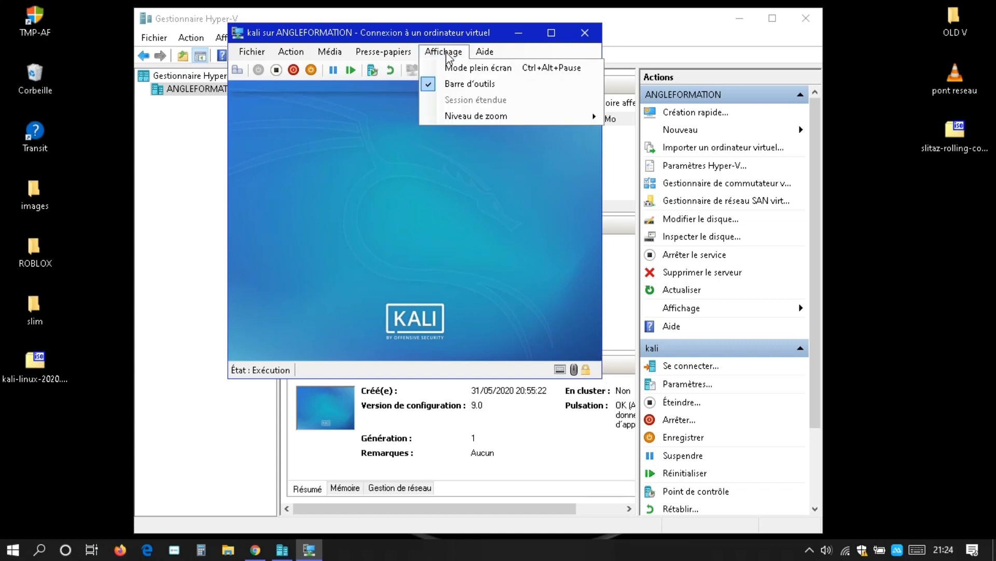
pyautogui.moveTo(488, 115)
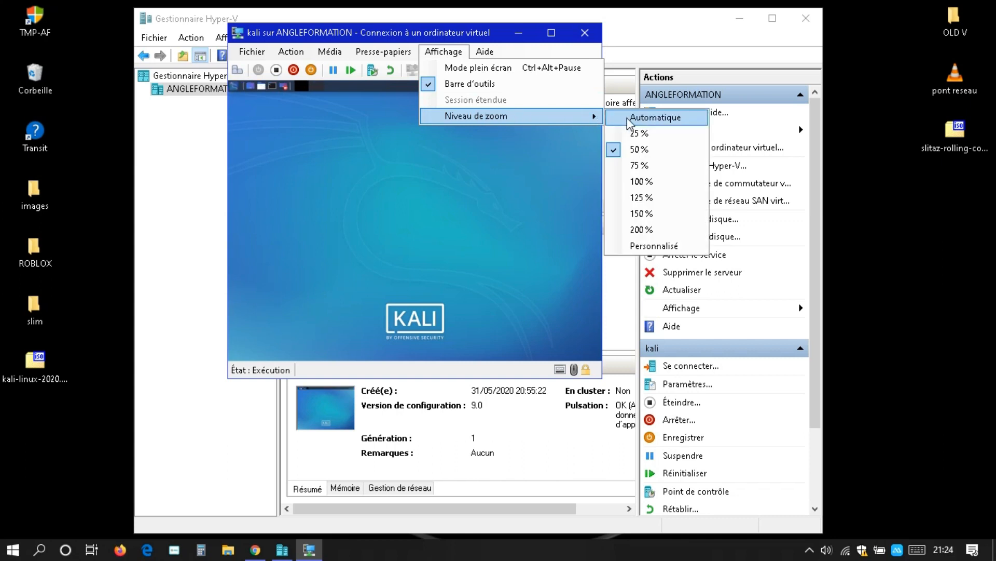
pyautogui.click(641, 118)
pyautogui.moveTo(602, 26); pyautogui.dragTo(524, 6)
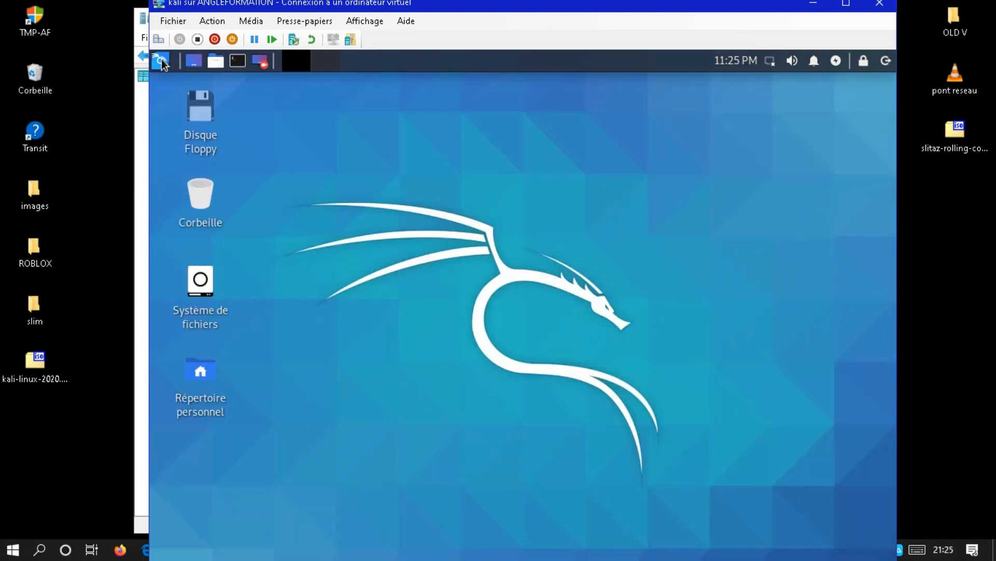
# Step: Open and dismiss the Kali applications menu, then close the kali connection window
pyautogui.click(161, 59)
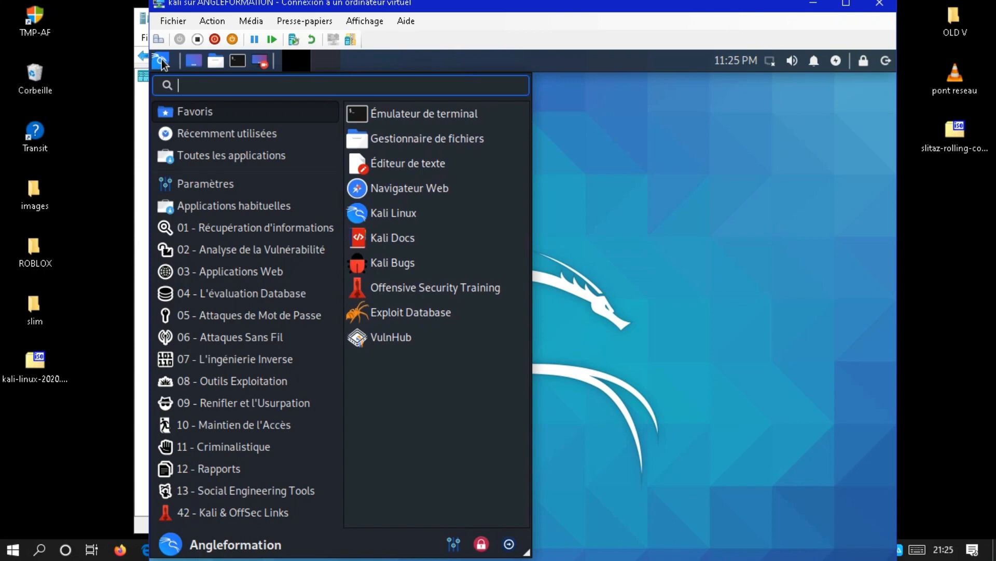
pyautogui.click(161, 59)
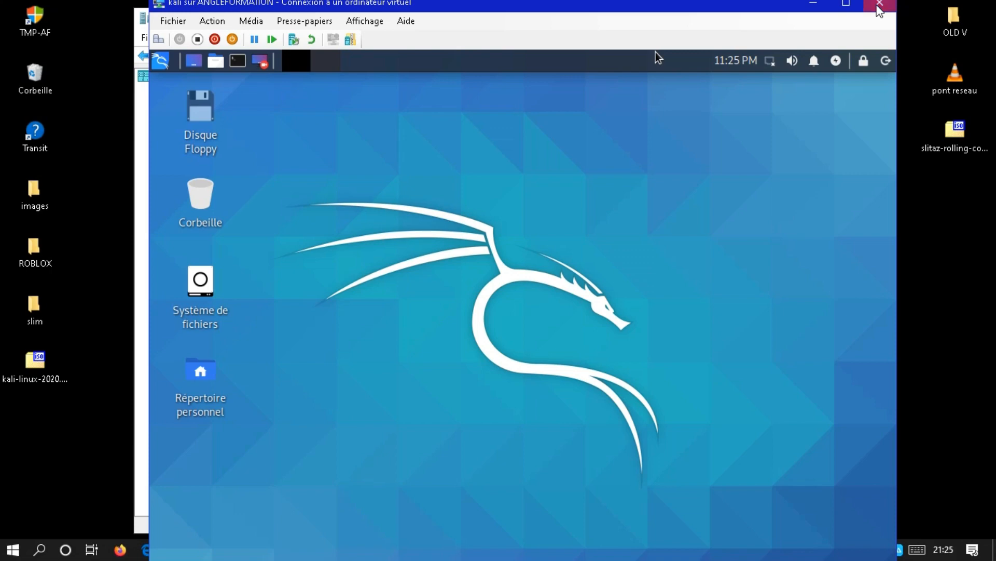
pyautogui.click(878, 5)
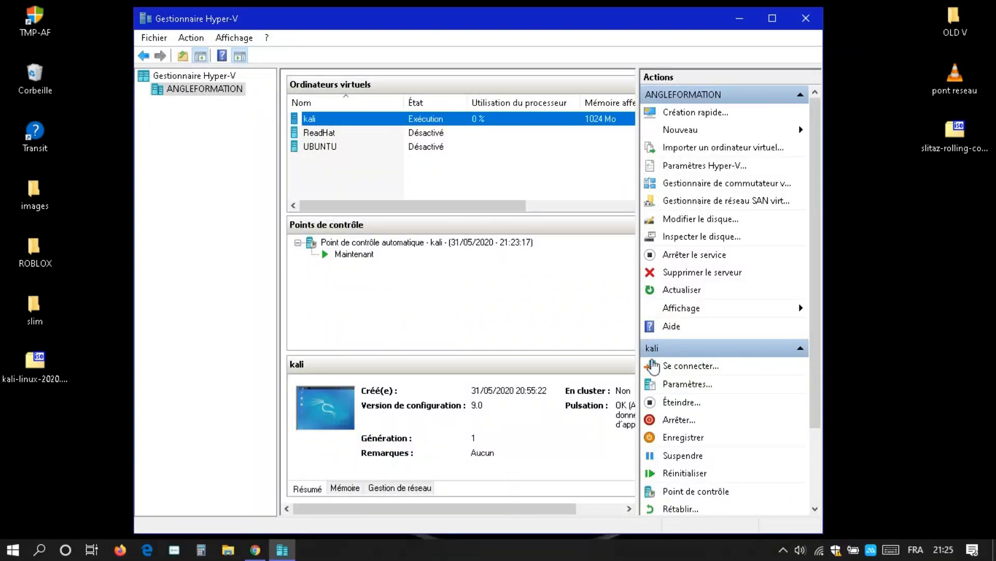
# Step: Save the kali machine with Enregistrer and minimise Hyper-V Manager
pyautogui.click(681, 437)
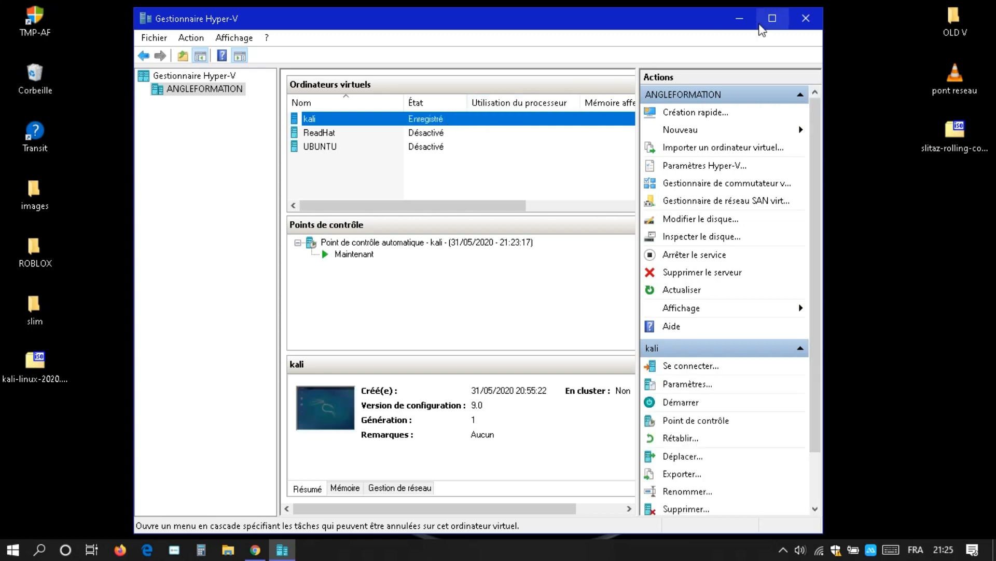
pyautogui.click(740, 19)
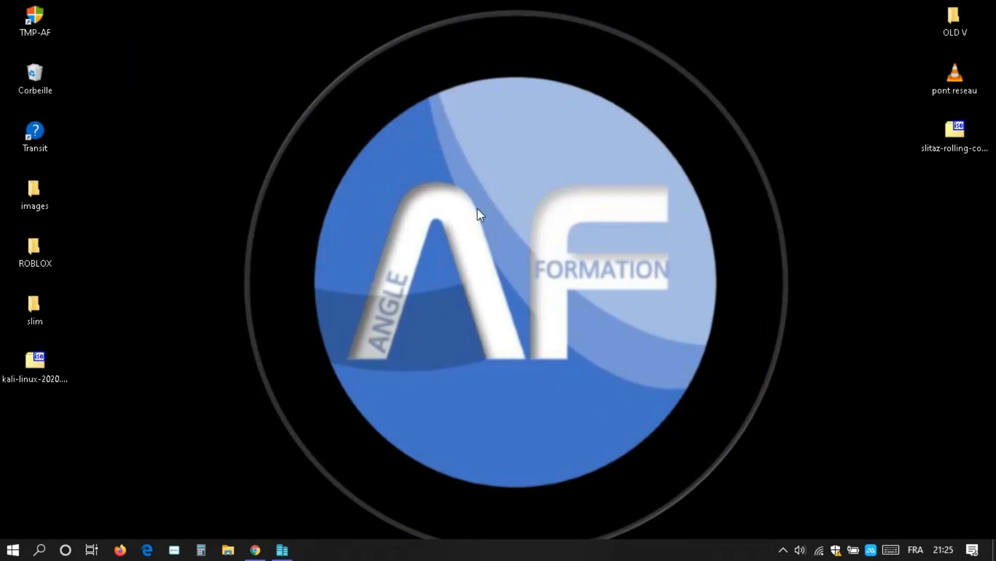